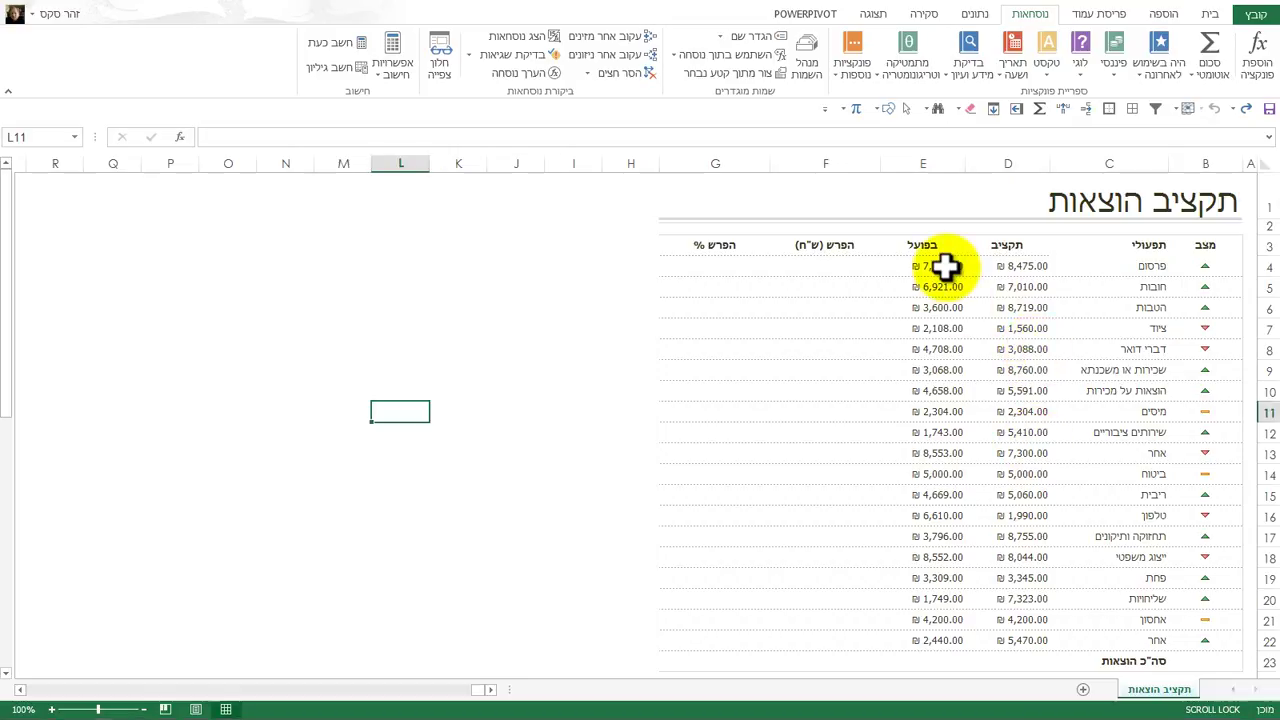
Step: Enter =E4-D4 in F4 so the first expense shows a -968.00 ₪ difference
left_click(817, 264)
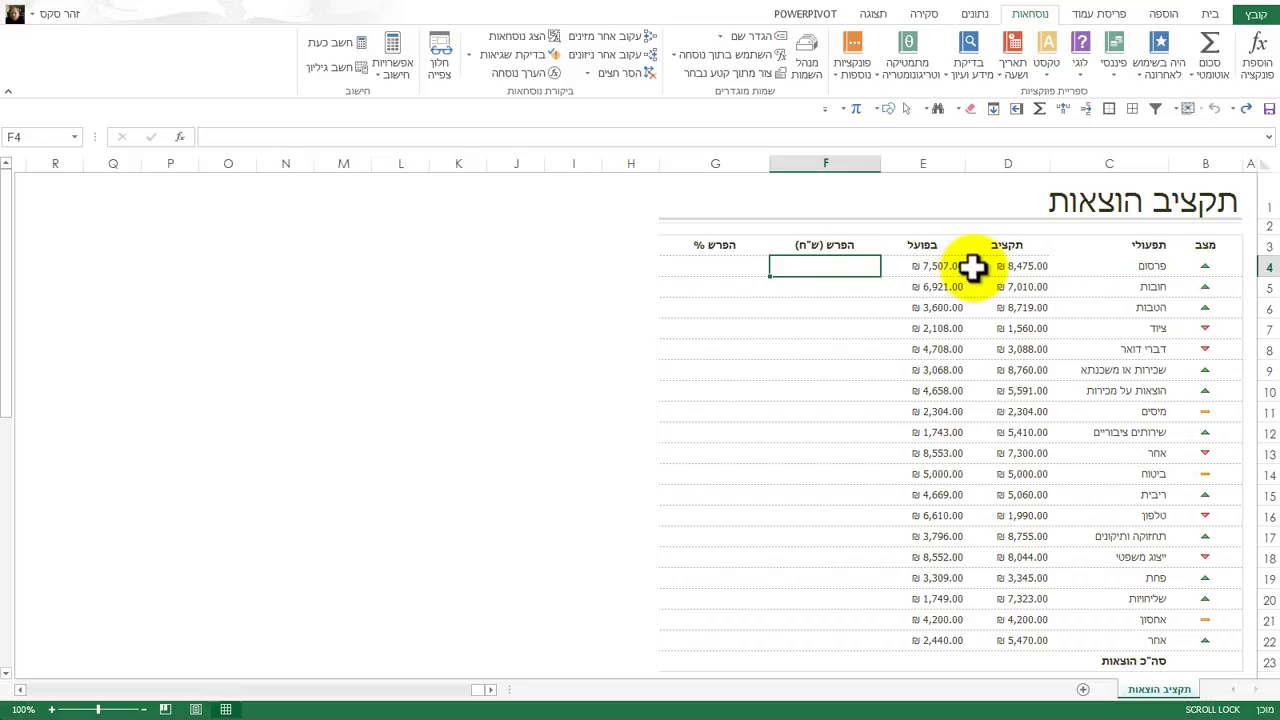
type("=")
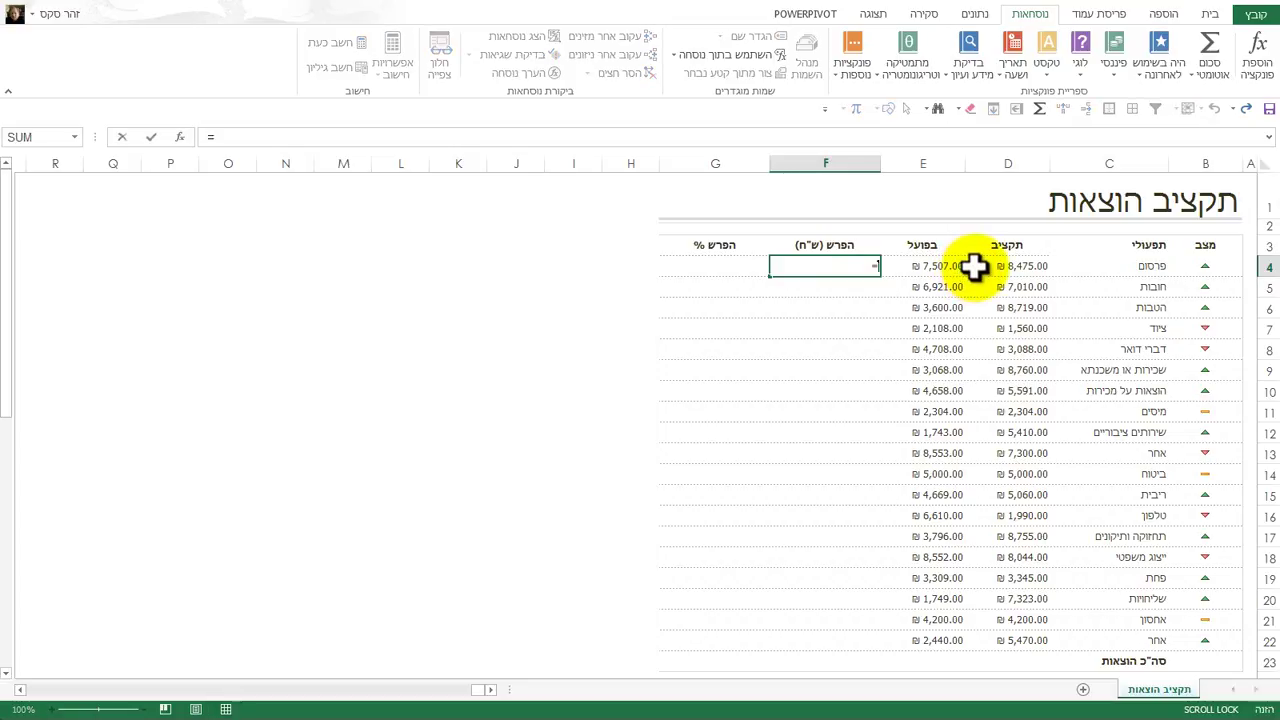
left_click(949, 266)
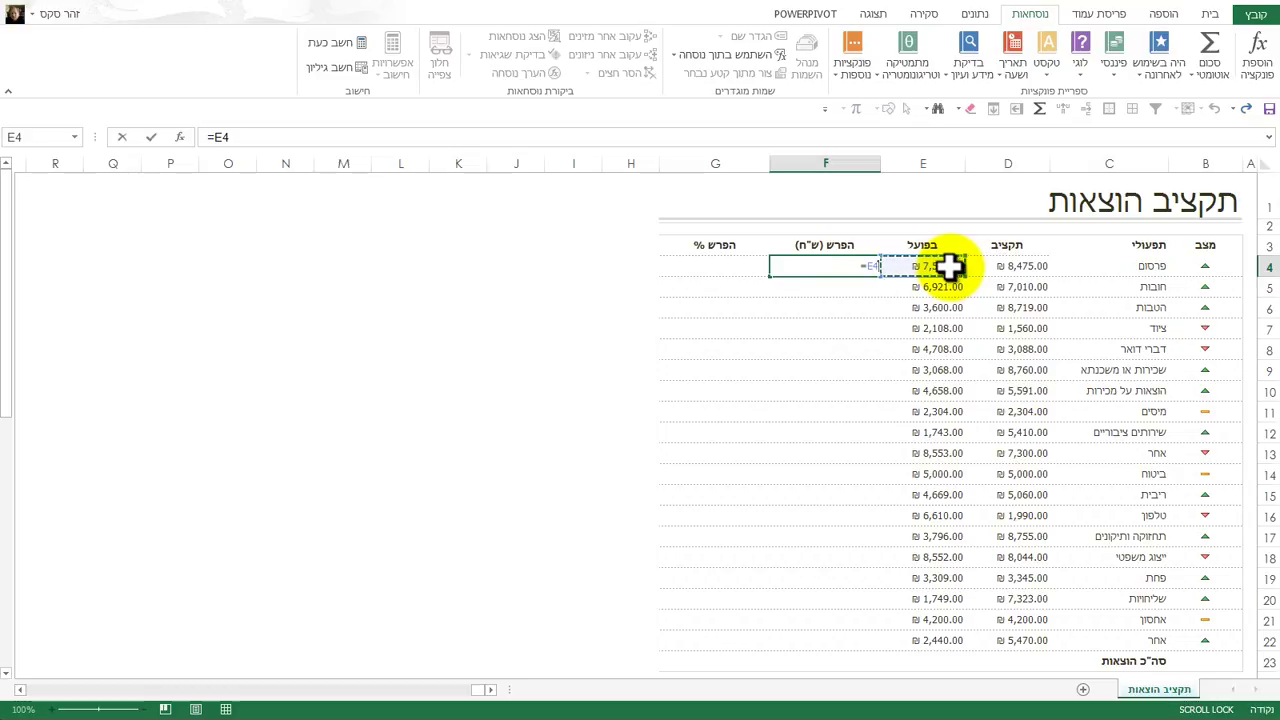
type("-")
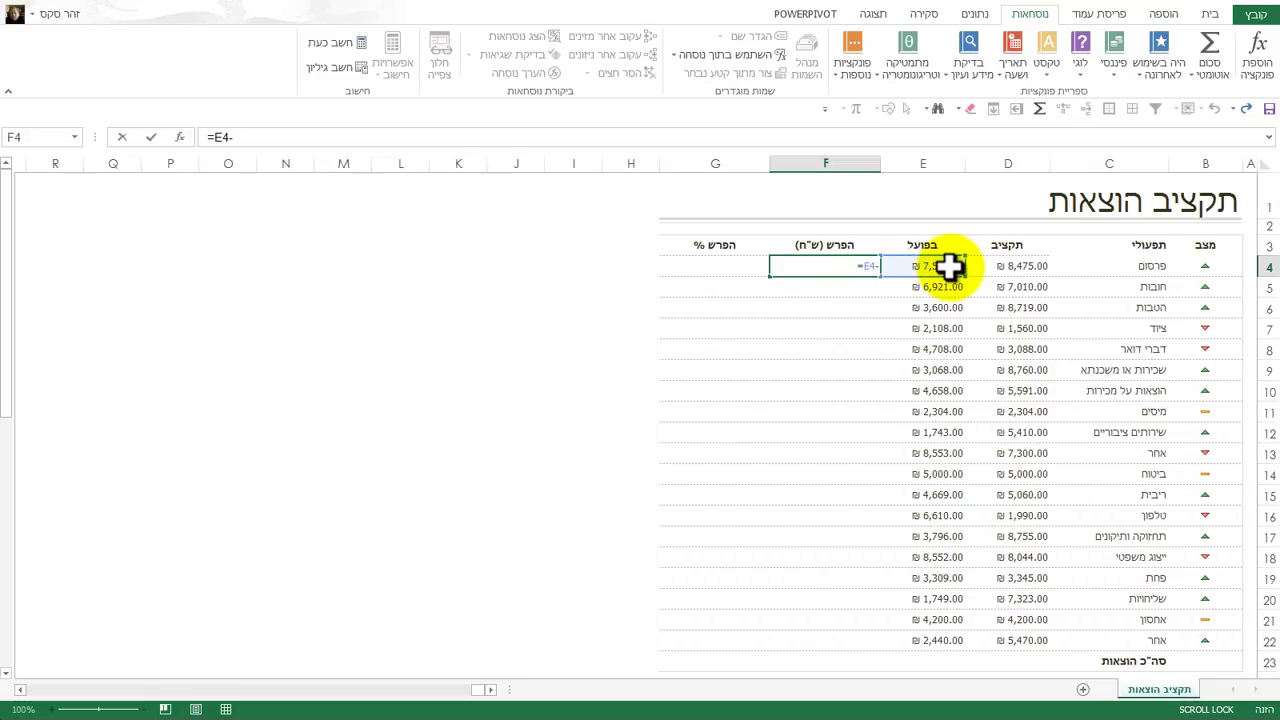
left_click(1035, 266)
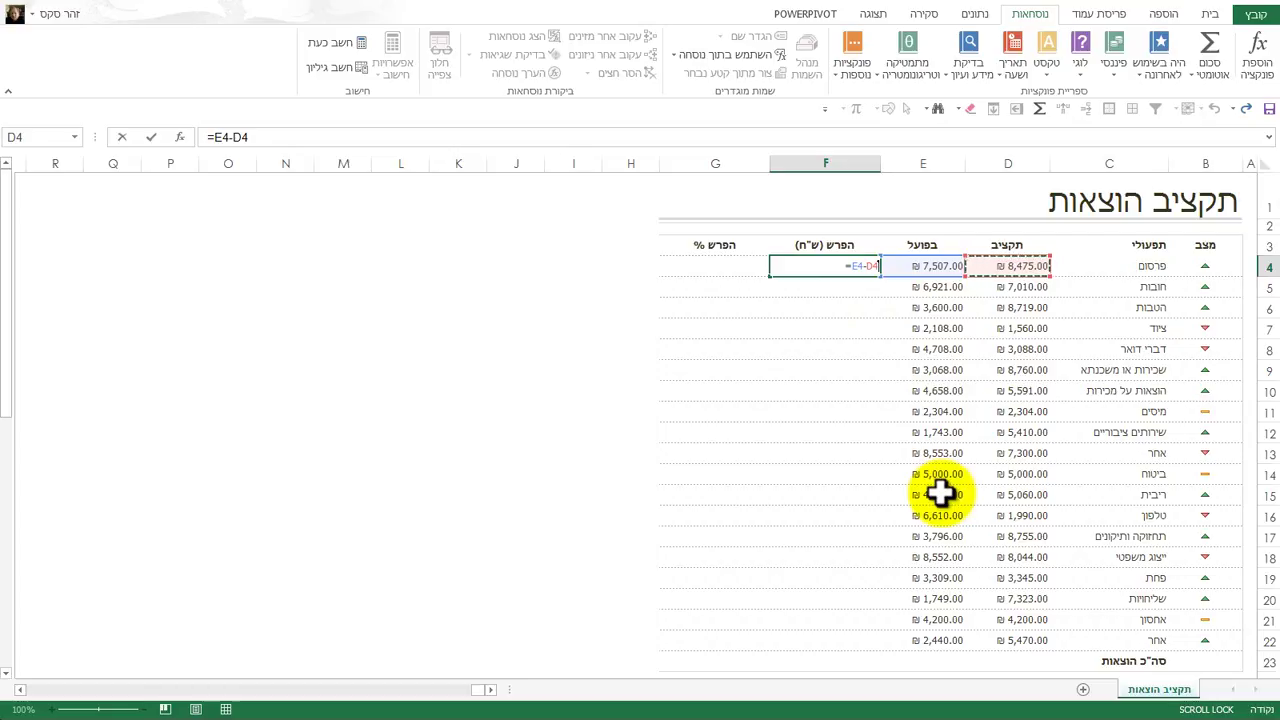
key("Return")
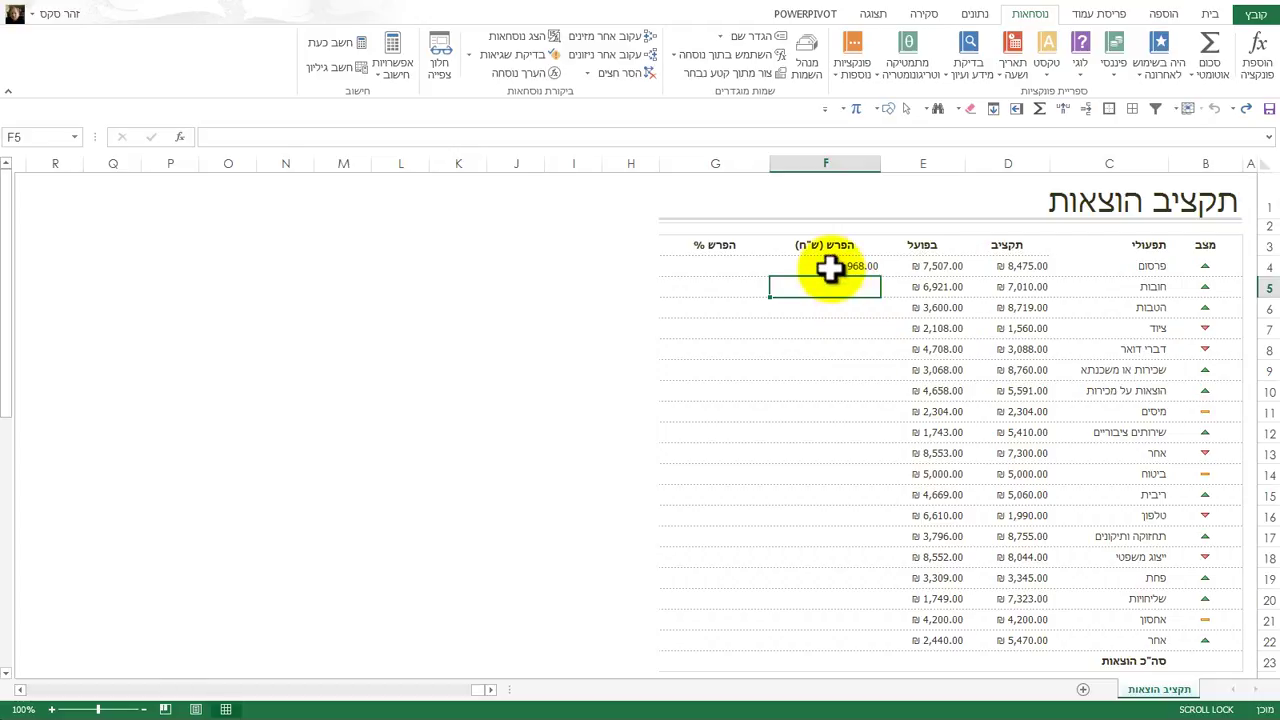
Step: Fill the =E4-D4 formula from F4 down through F23
left_click(828, 267)
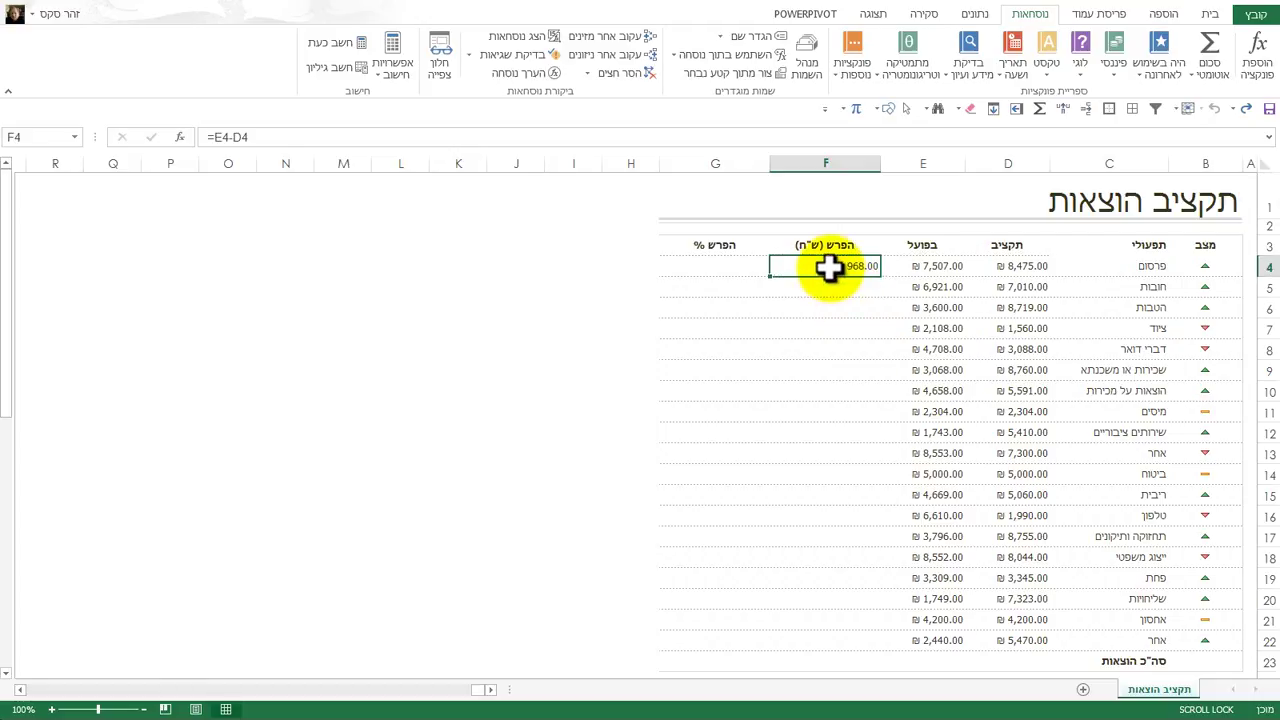
double_click(771, 277)
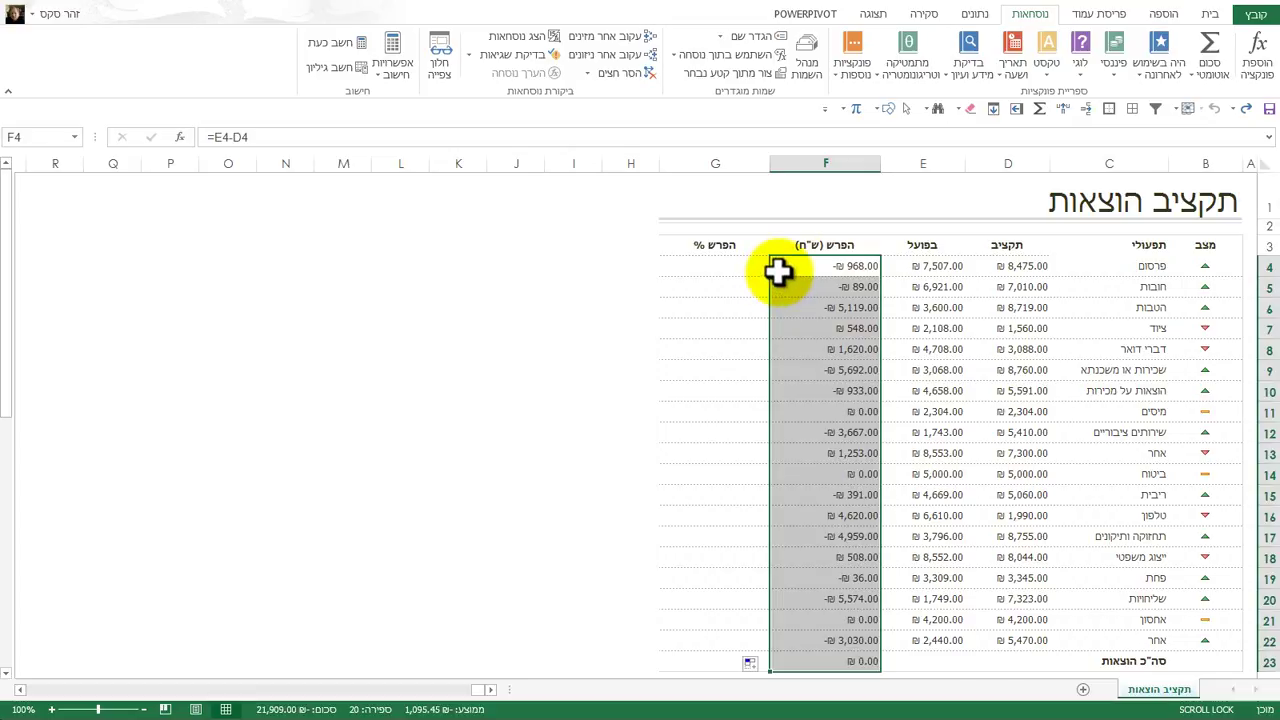
left_click(841, 661)
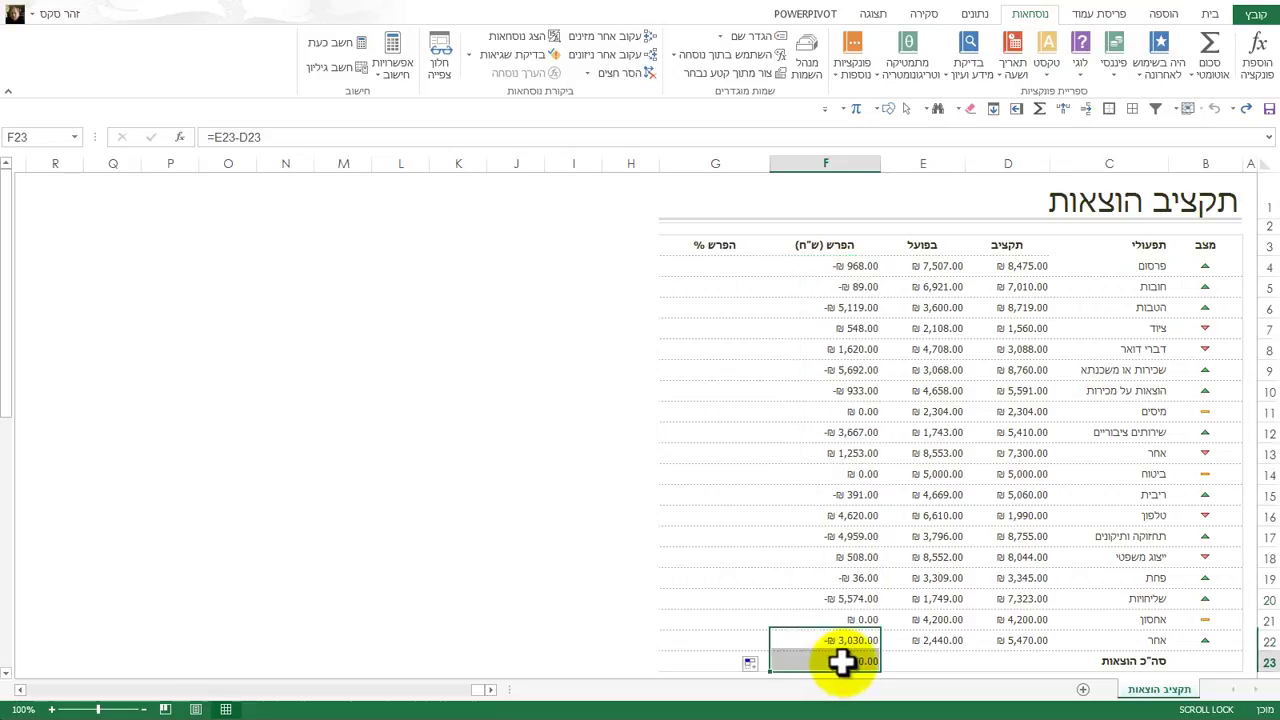
left_click(709, 266)
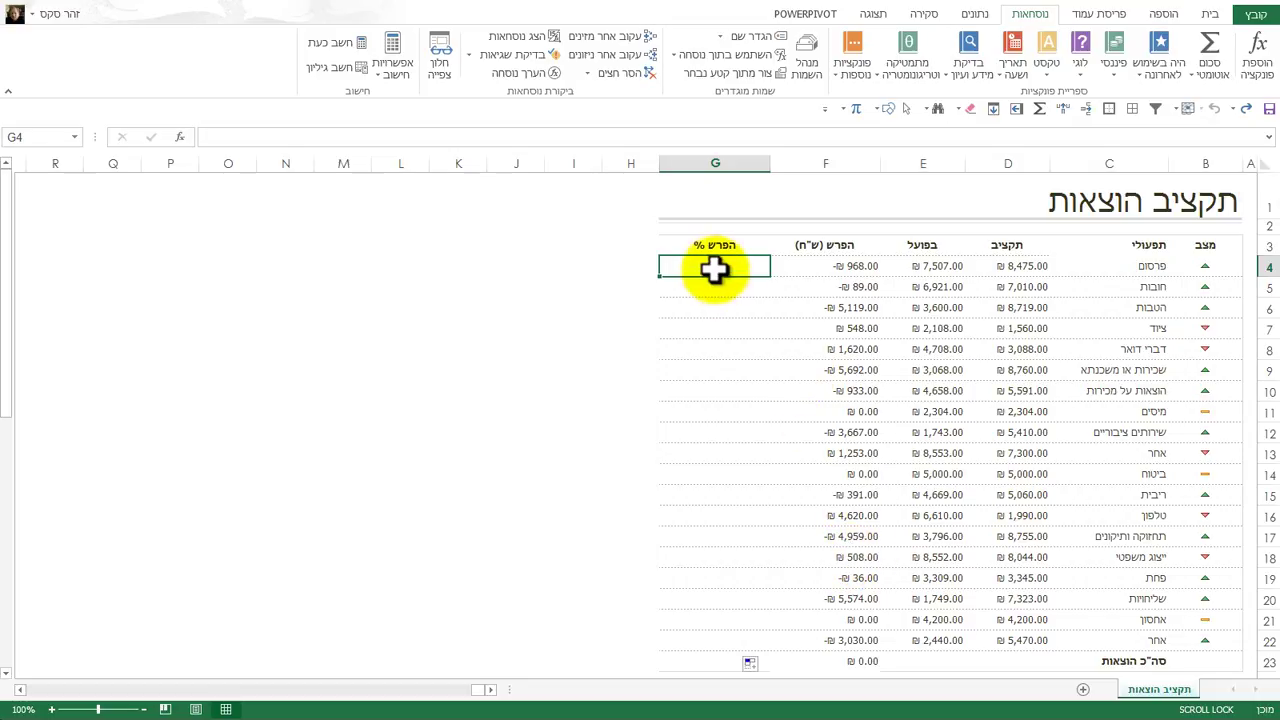
Step: Enter =F4/D4 in G4, giving -0.11 for the first category
left_click(843, 270)
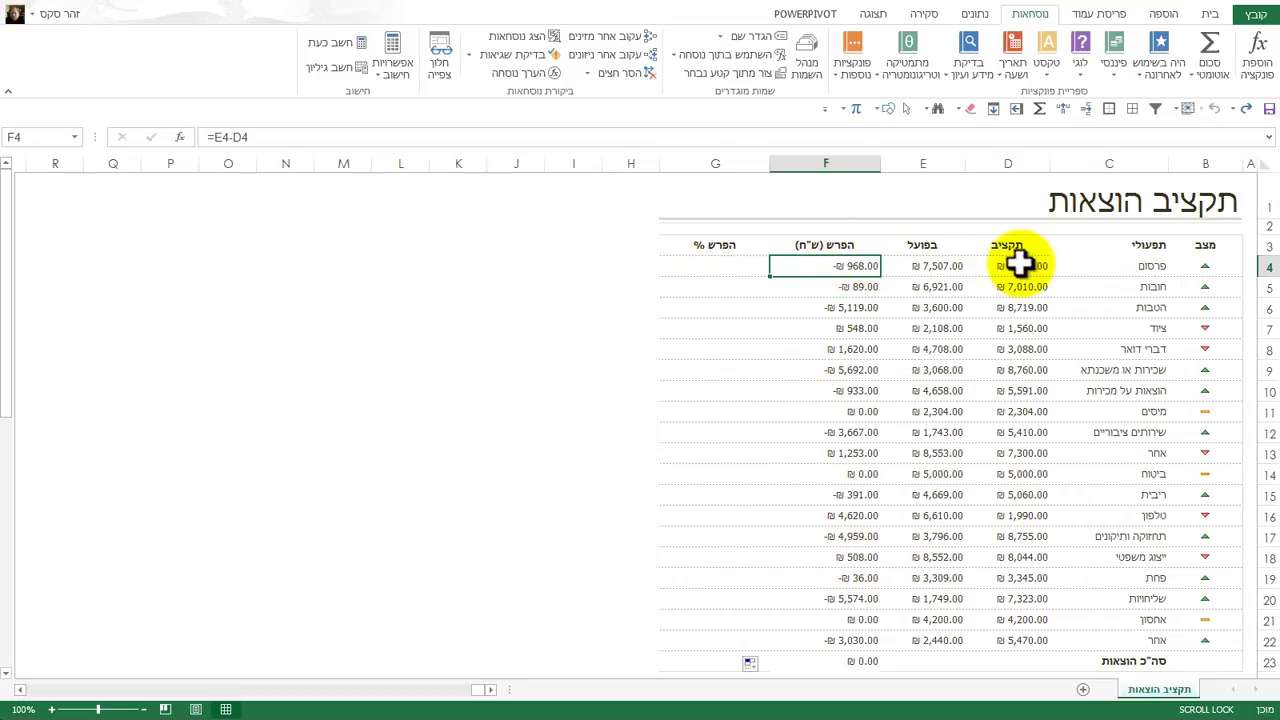
left_click(716, 262)
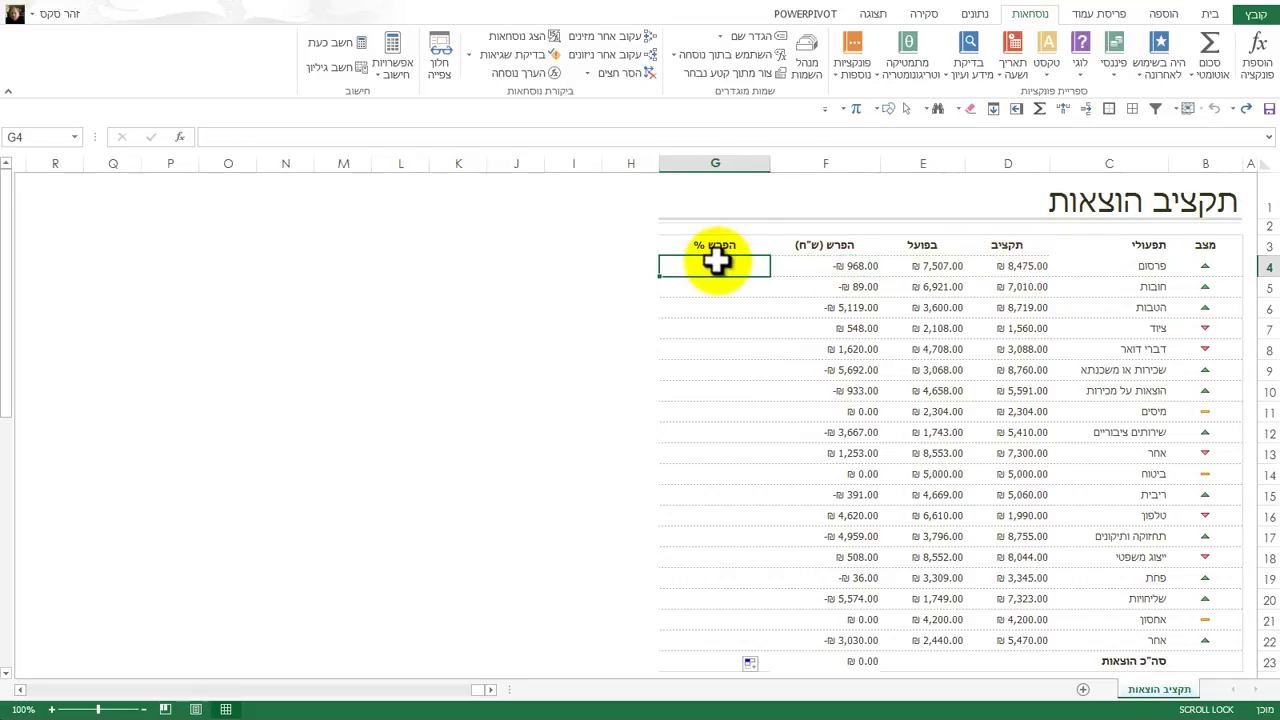
type("=")
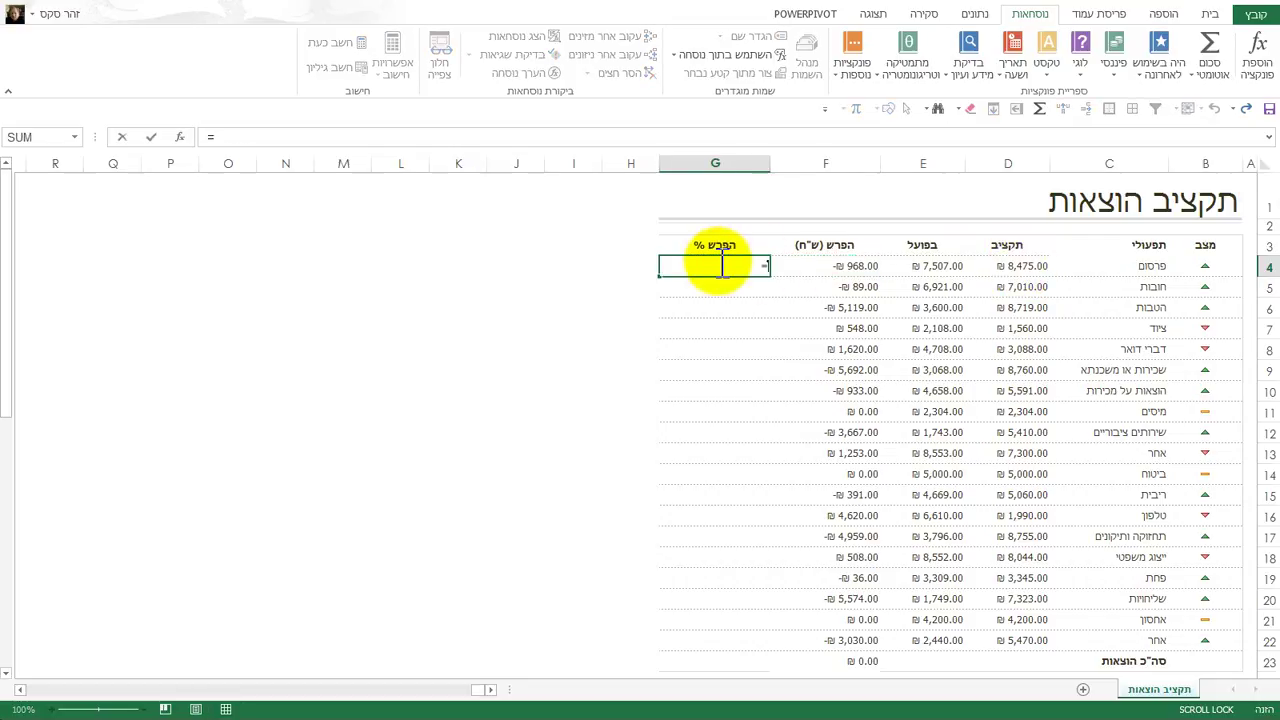
left_click(829, 265)
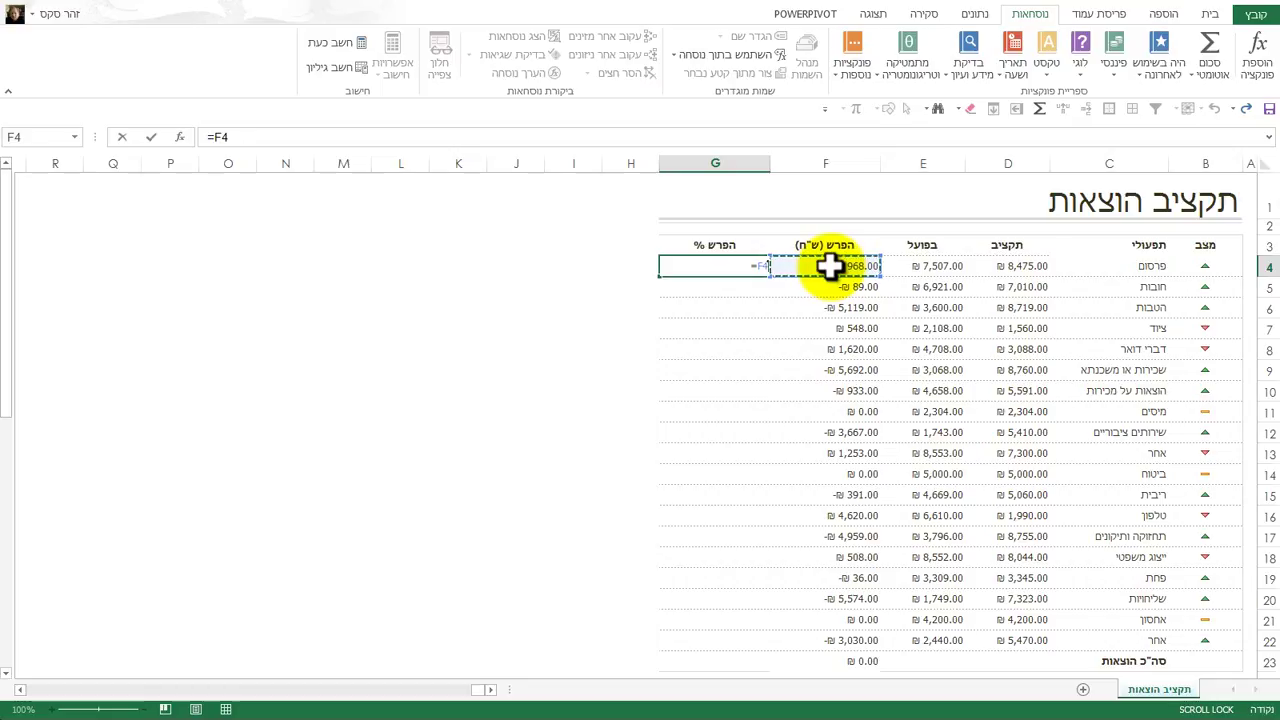
type("/")
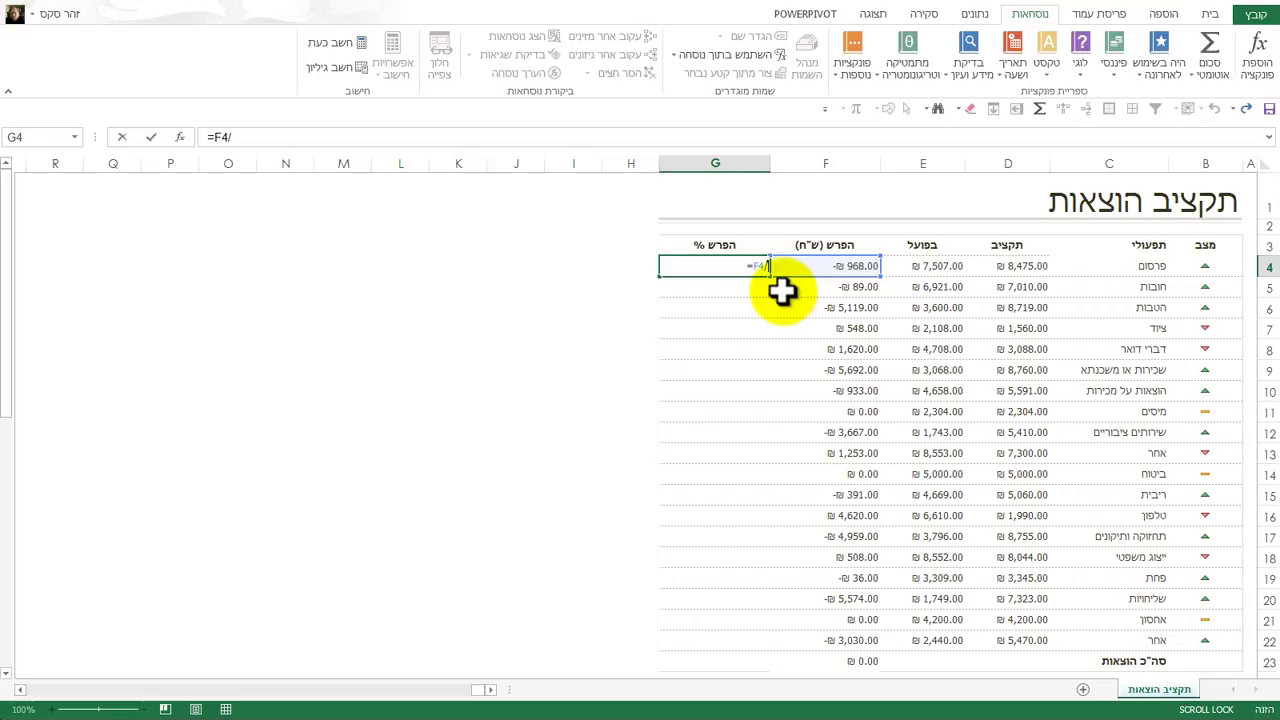
left_click(1015, 266)
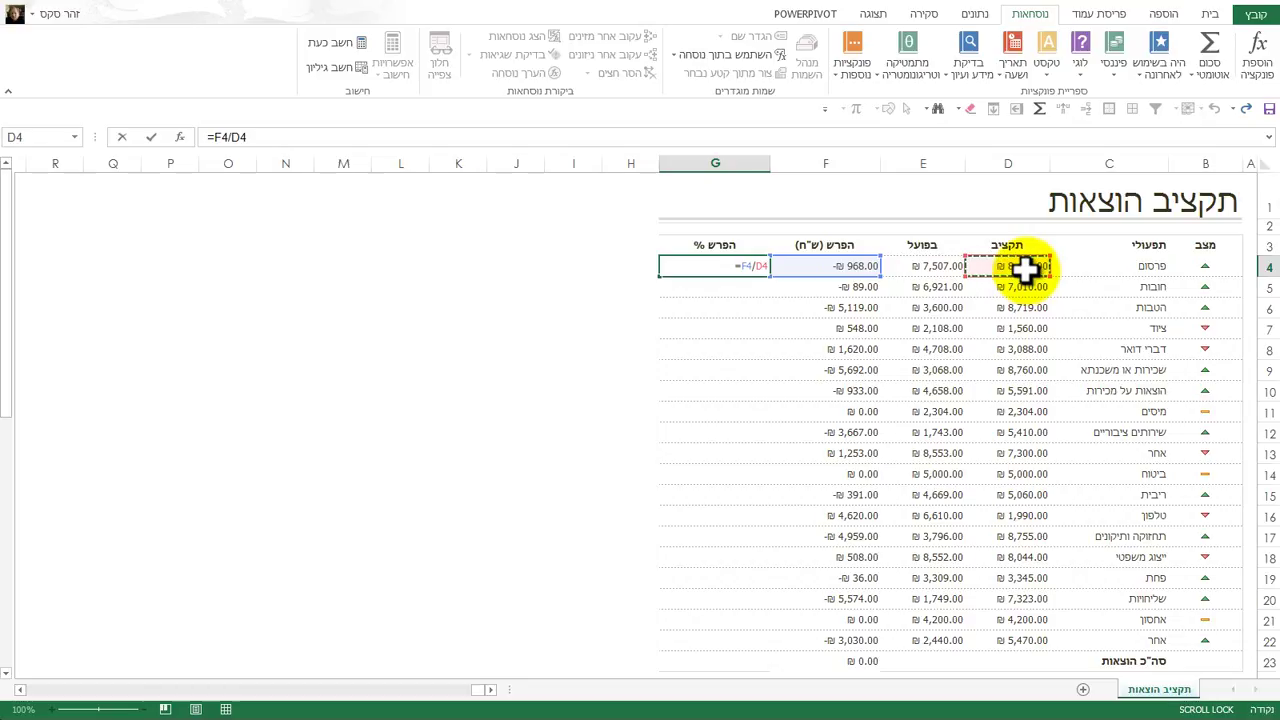
key("Return")
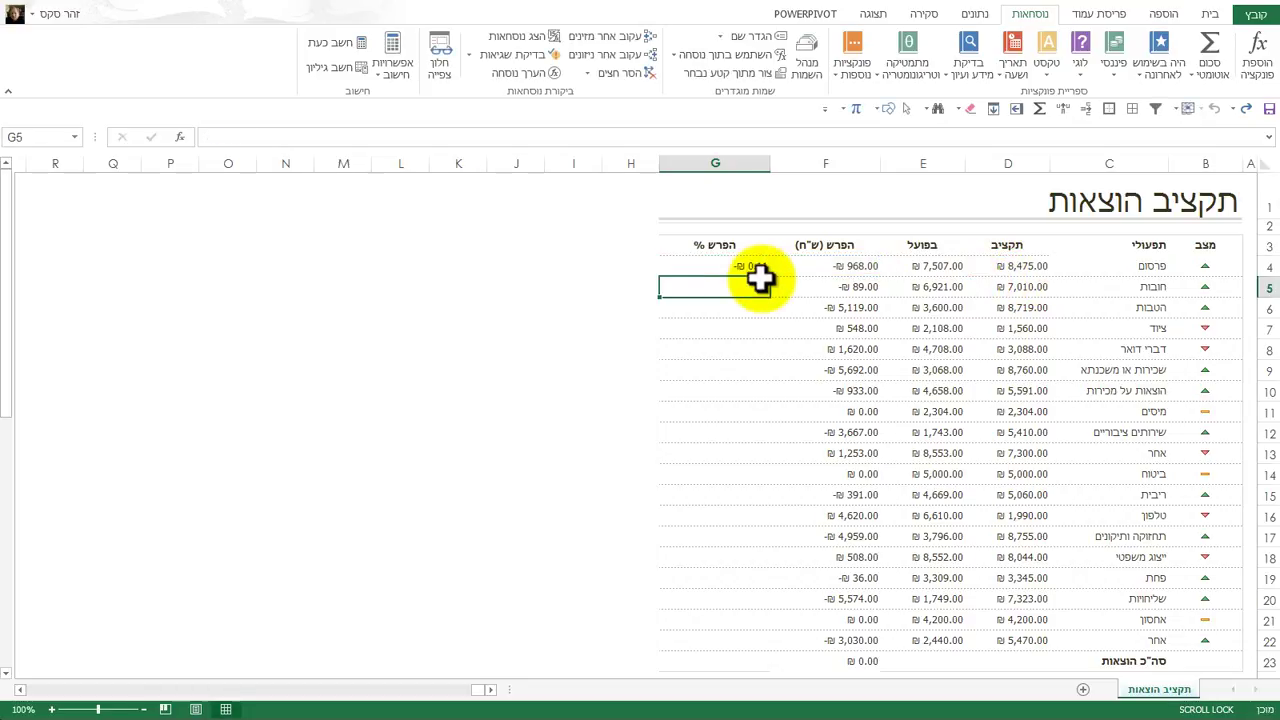
Step: Apply a currency number format to G4's result
left_click(740, 265)
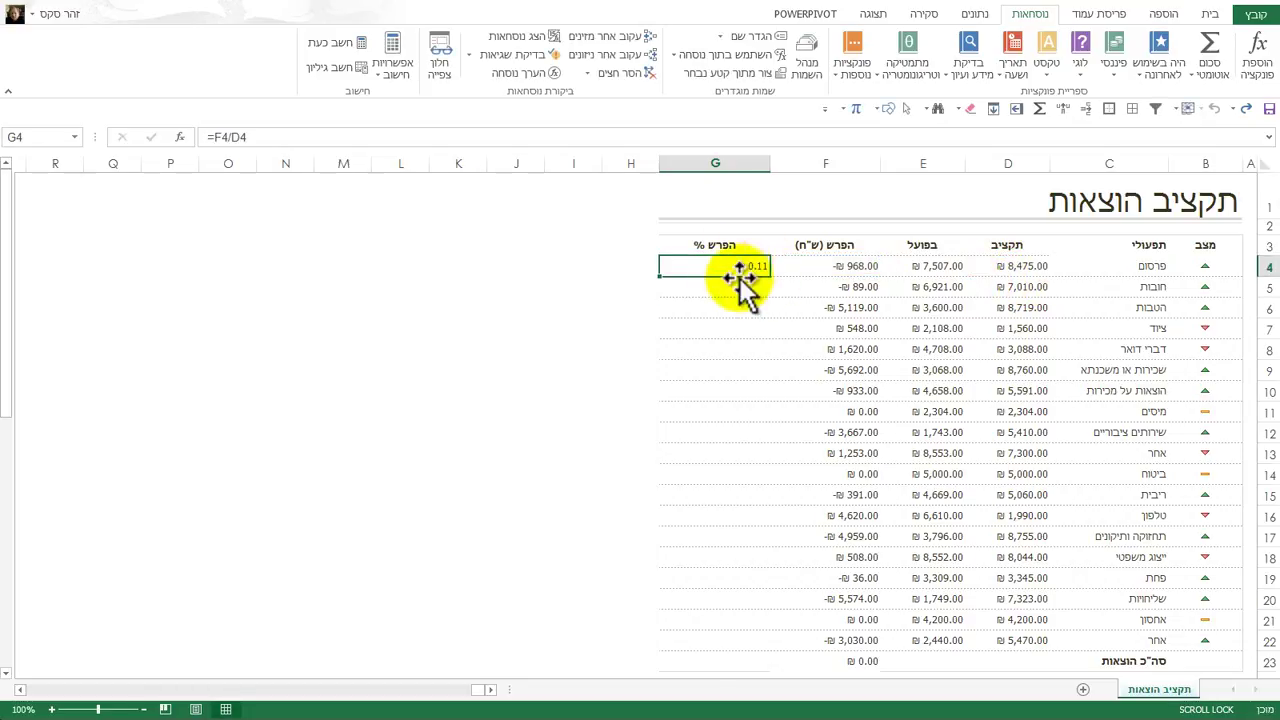
key("ctrl+shift+4")
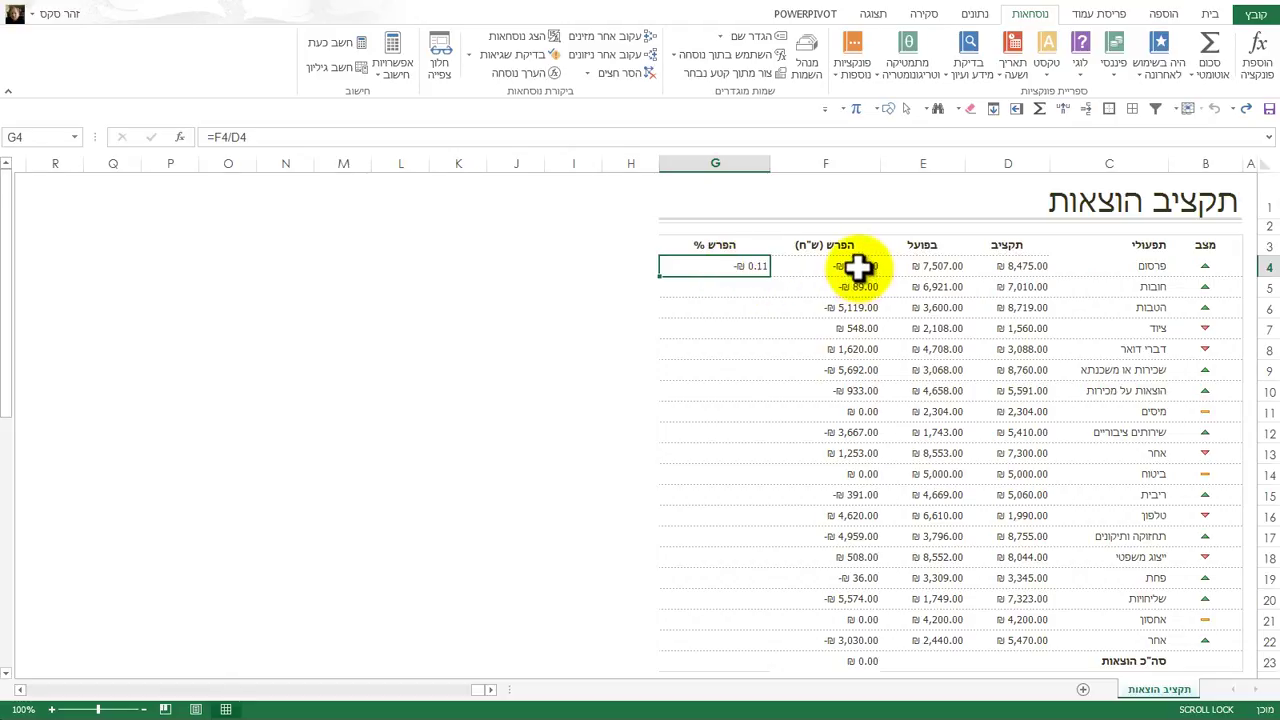
left_click(1207, 16)
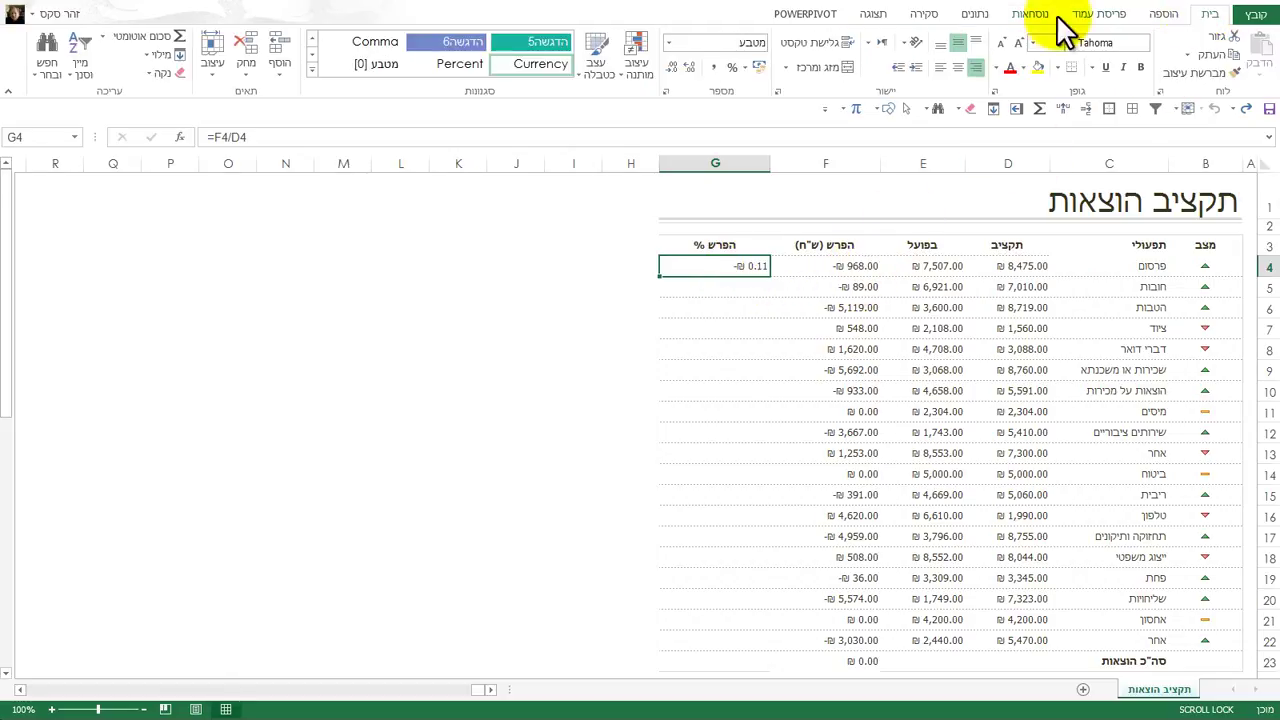
Step: Format G4 as a two-decimal percentage (-11.42%) and fill it down to row 23
left_click(732, 67)
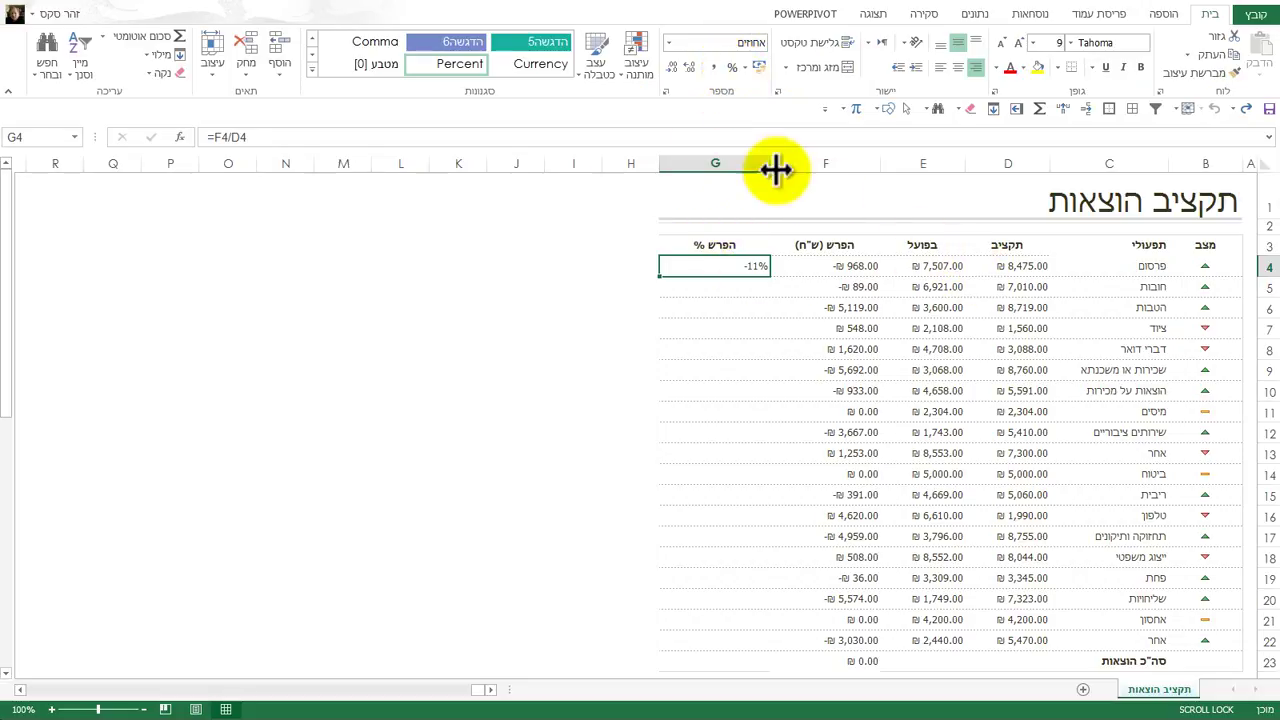
left_click(688, 70)
left_click(688, 70)
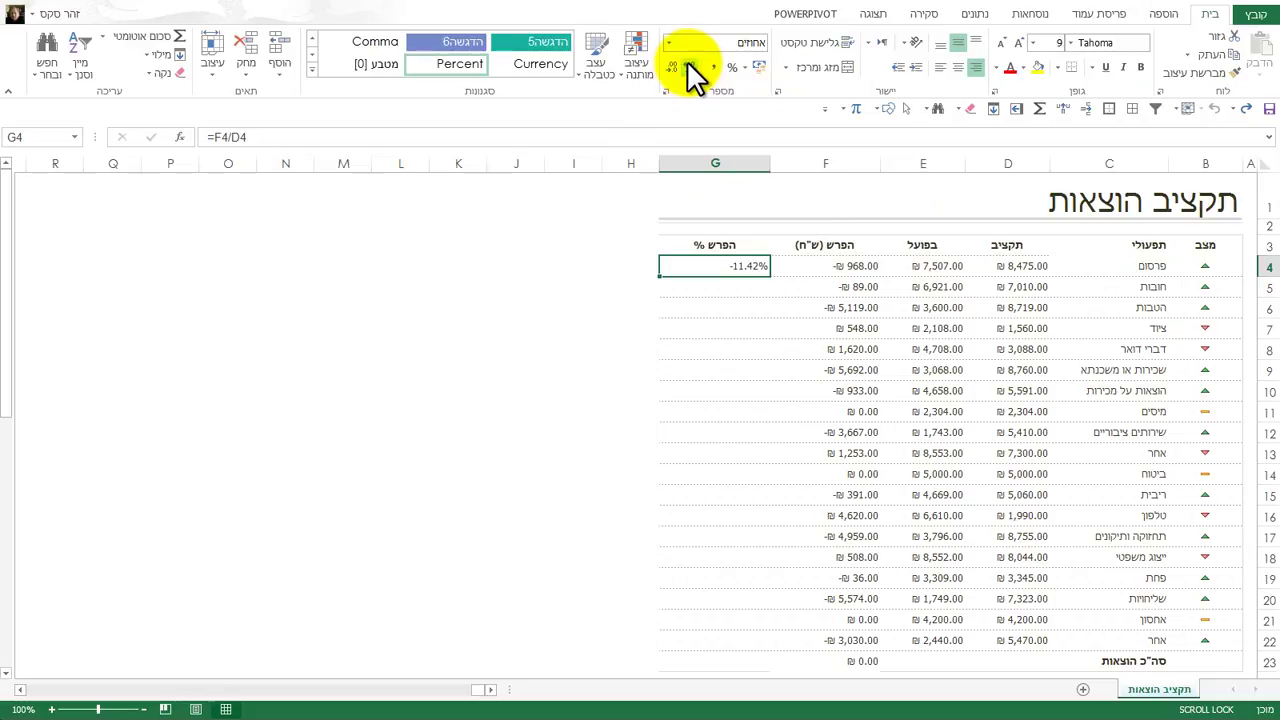
double_click(661, 277)
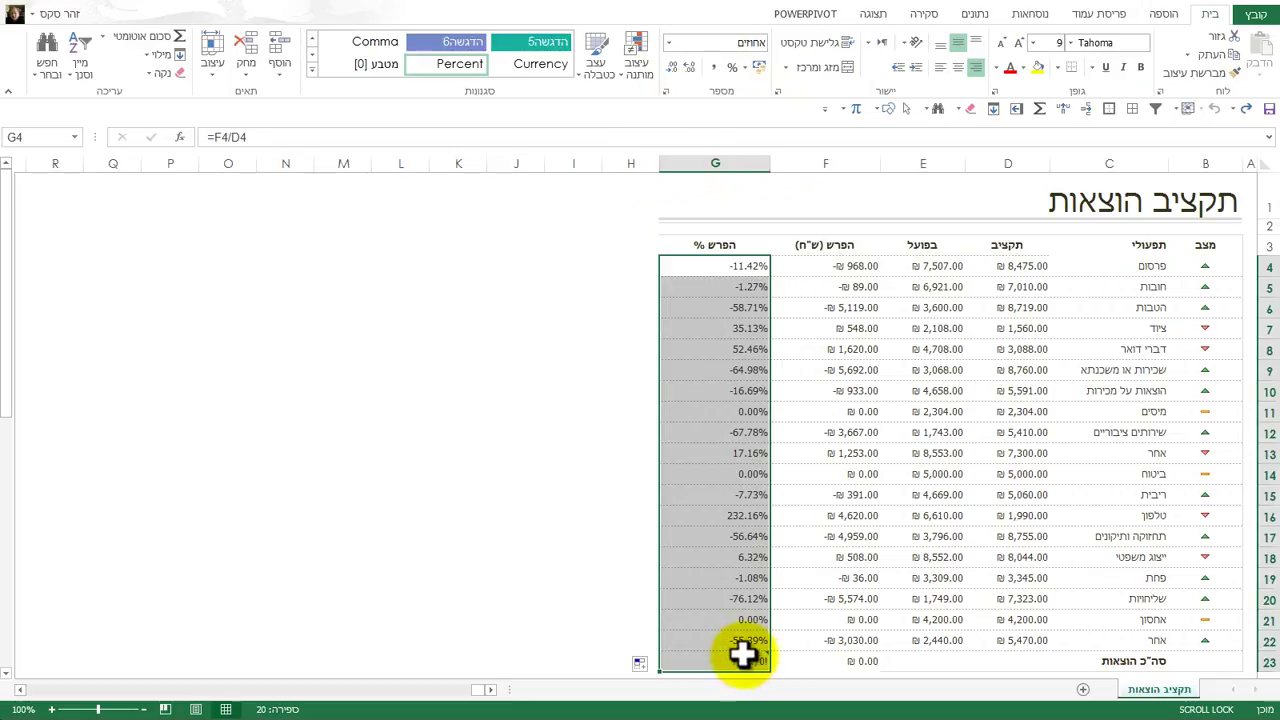
left_click_drag(746, 655, 816, 656)
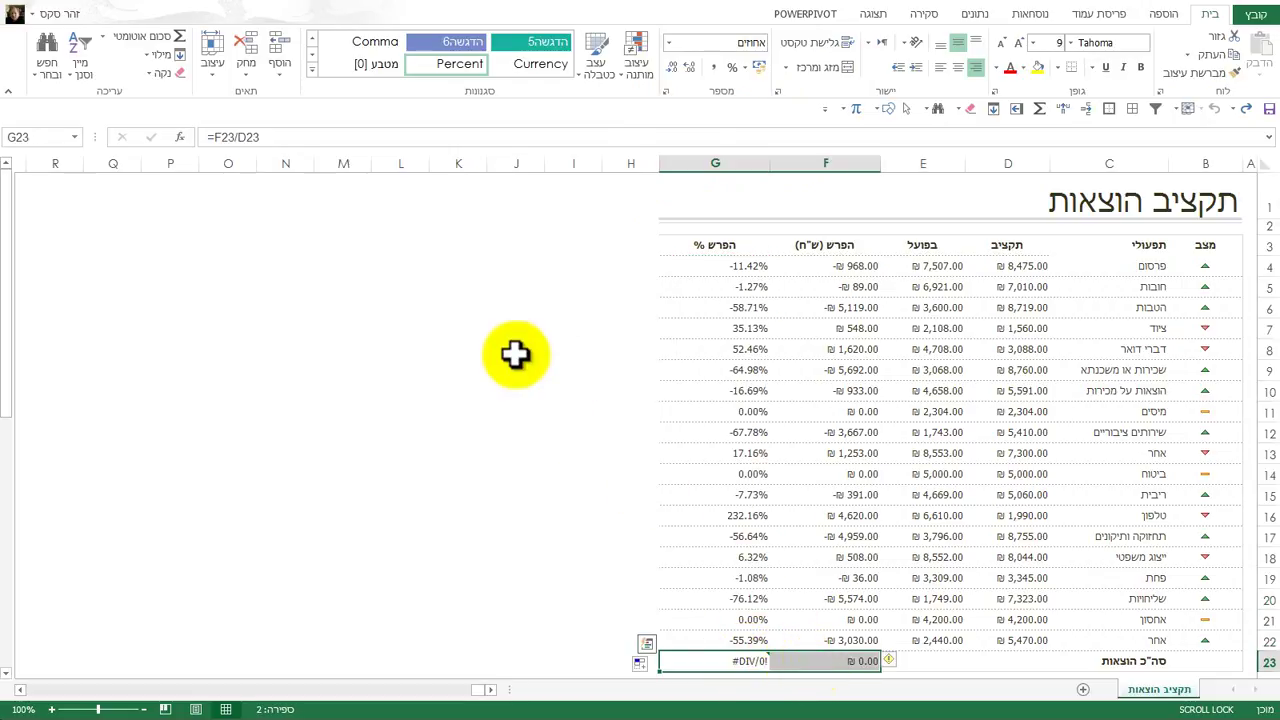
Step: Clear the 0.00 and #DIV/0! values from F23:G23, redoing the clear after an undo
left_click(159, 72)
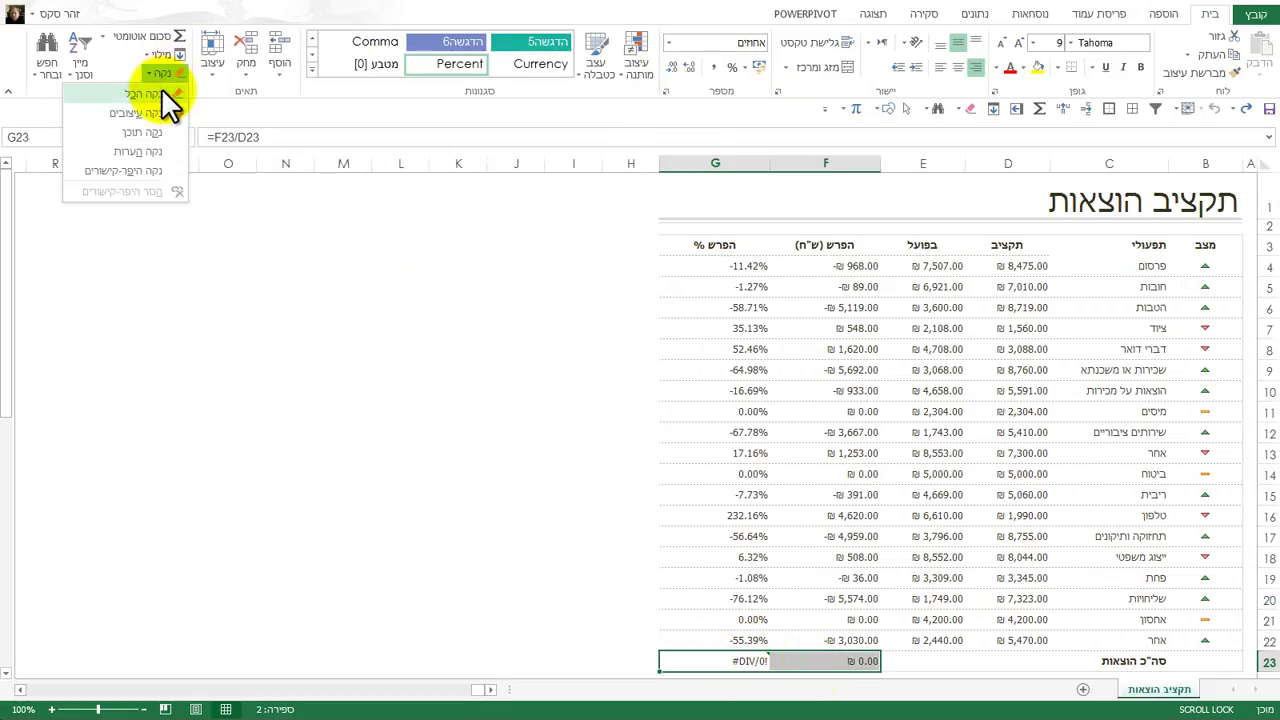
left_click(163, 90)
left_click(481, 457)
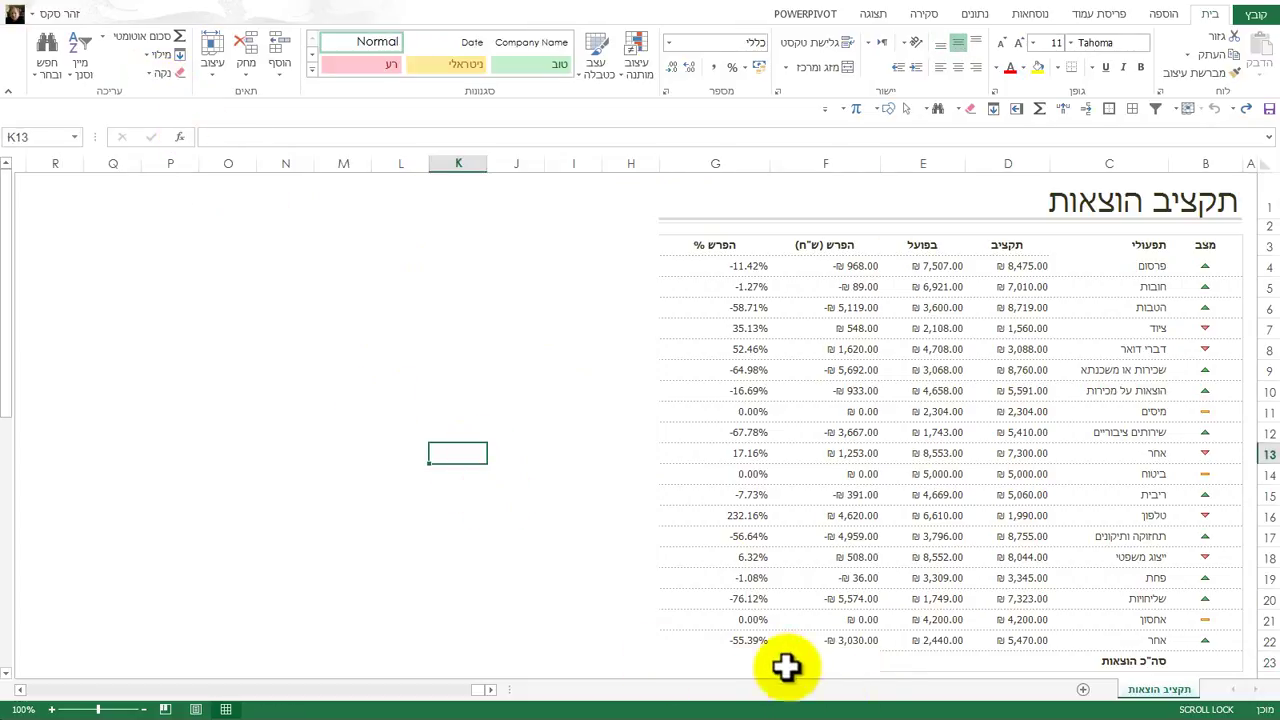
key("ctrl+z")
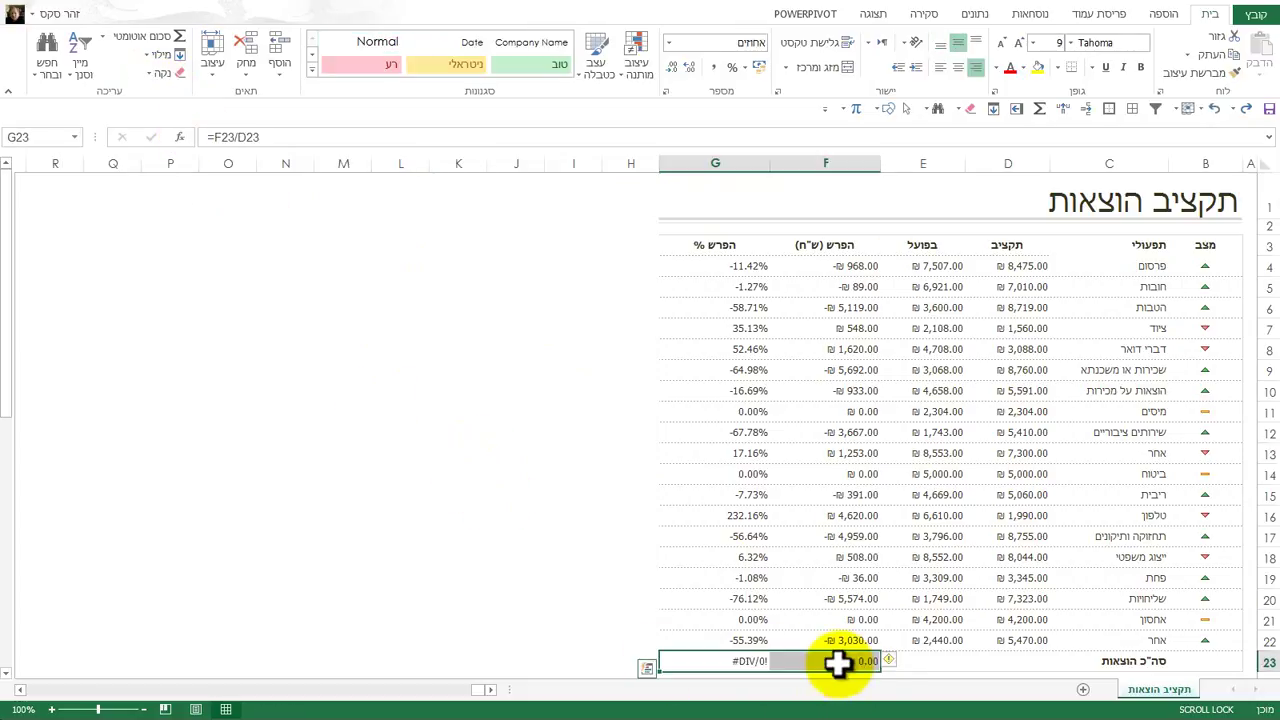
left_click(163, 74)
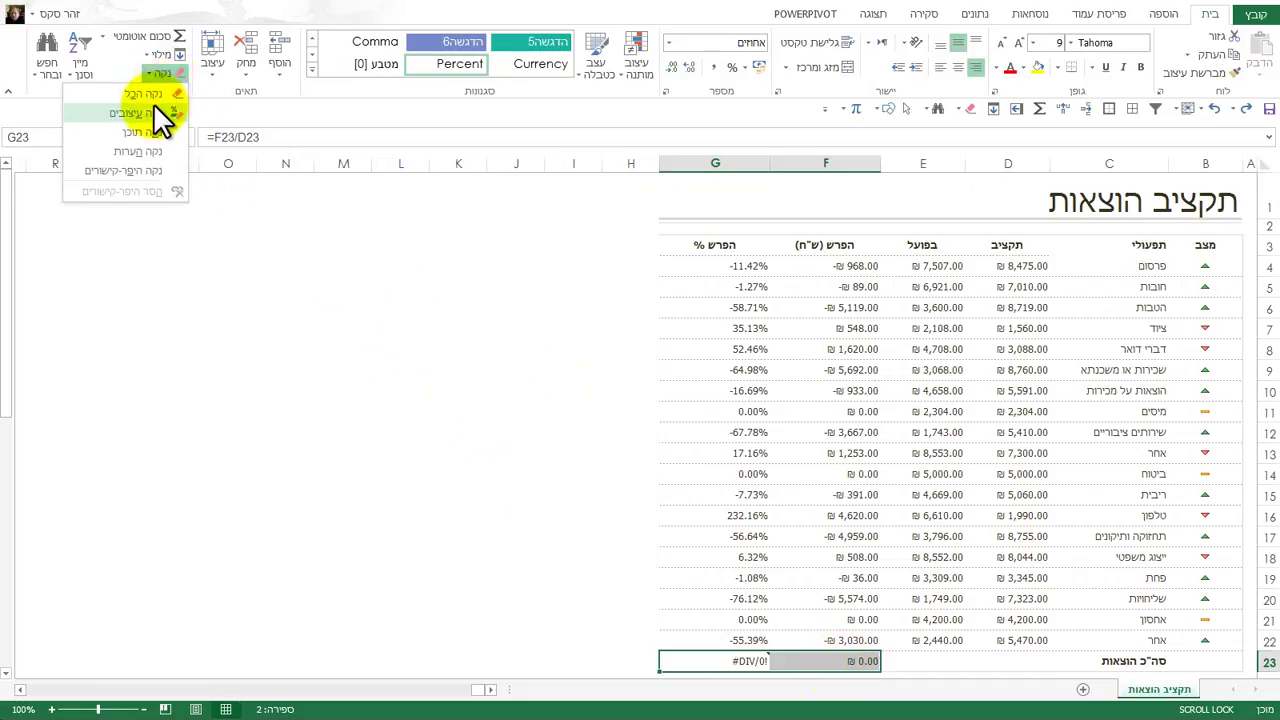
left_click(148, 136)
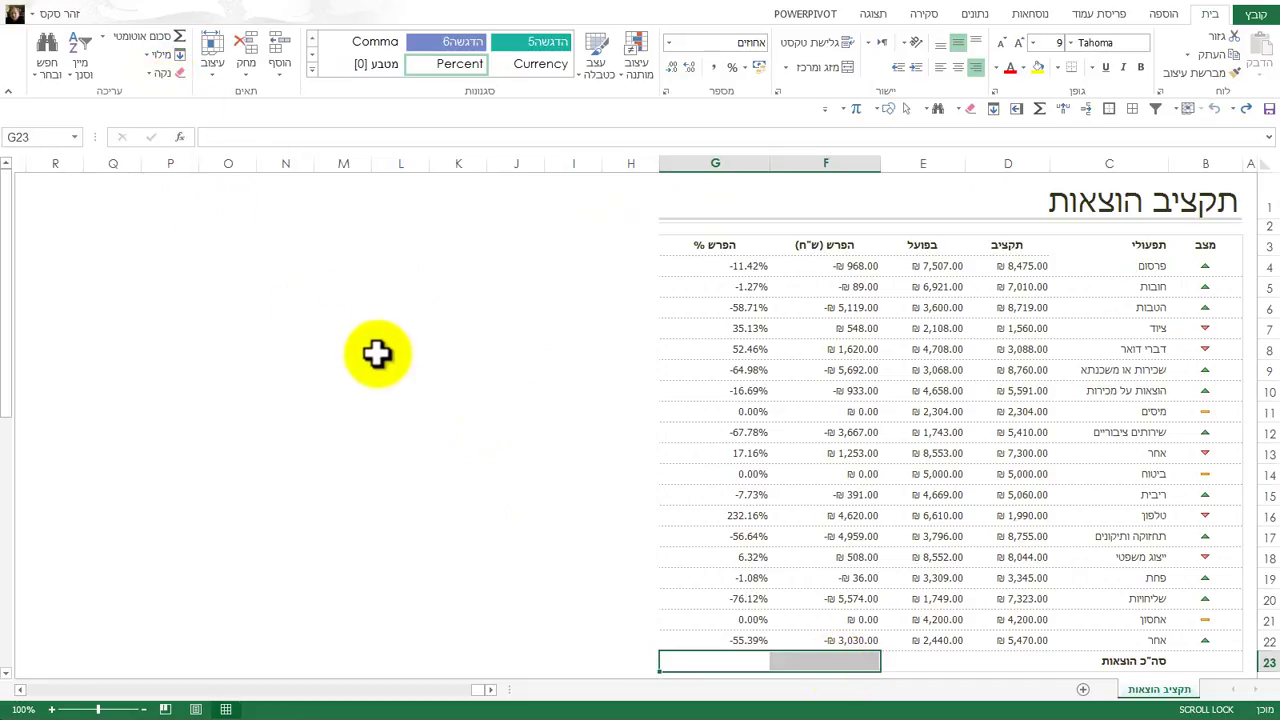
left_click(380, 352)
Step: Select D23, the budget total cell in the totals row
scroll(383, 353, "down", 2)
scroll(386, 354, "down", 1)
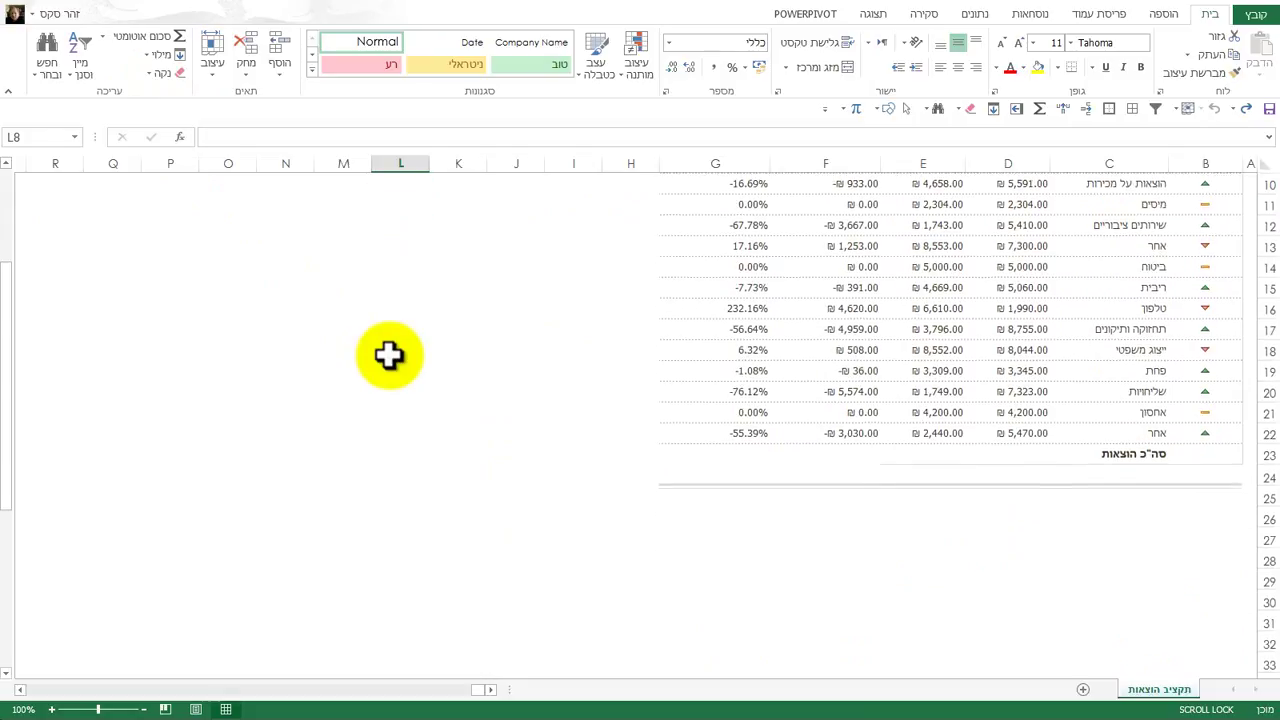
left_click(882, 456)
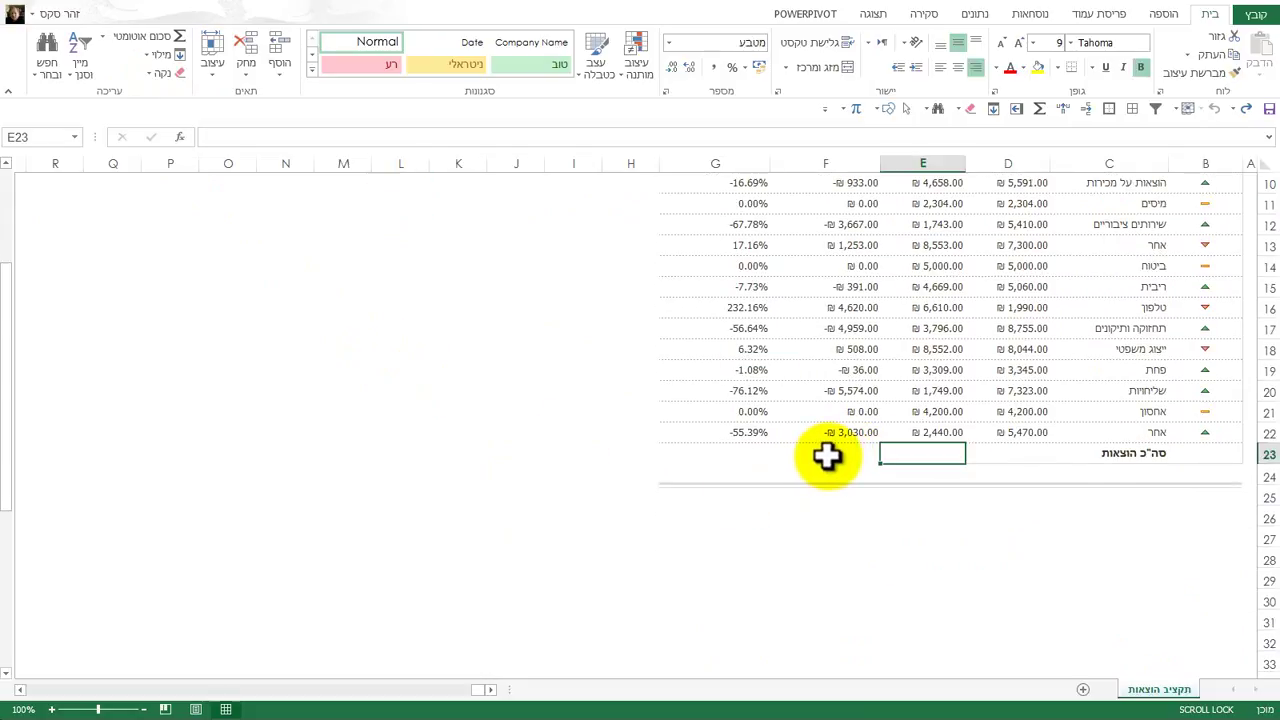
left_click(1006, 455)
scroll(1006, 456, "up", 3)
scroll(1006, 456, "down", 1)
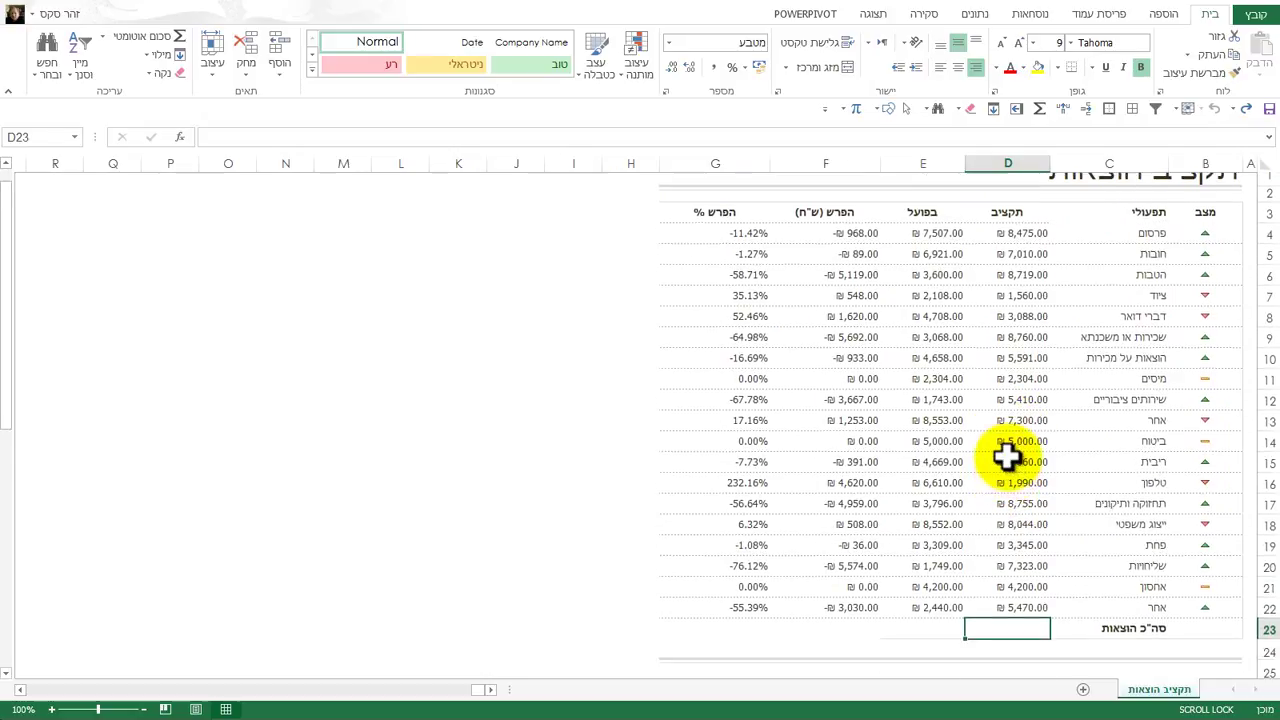
scroll(1006, 456, "up", 1)
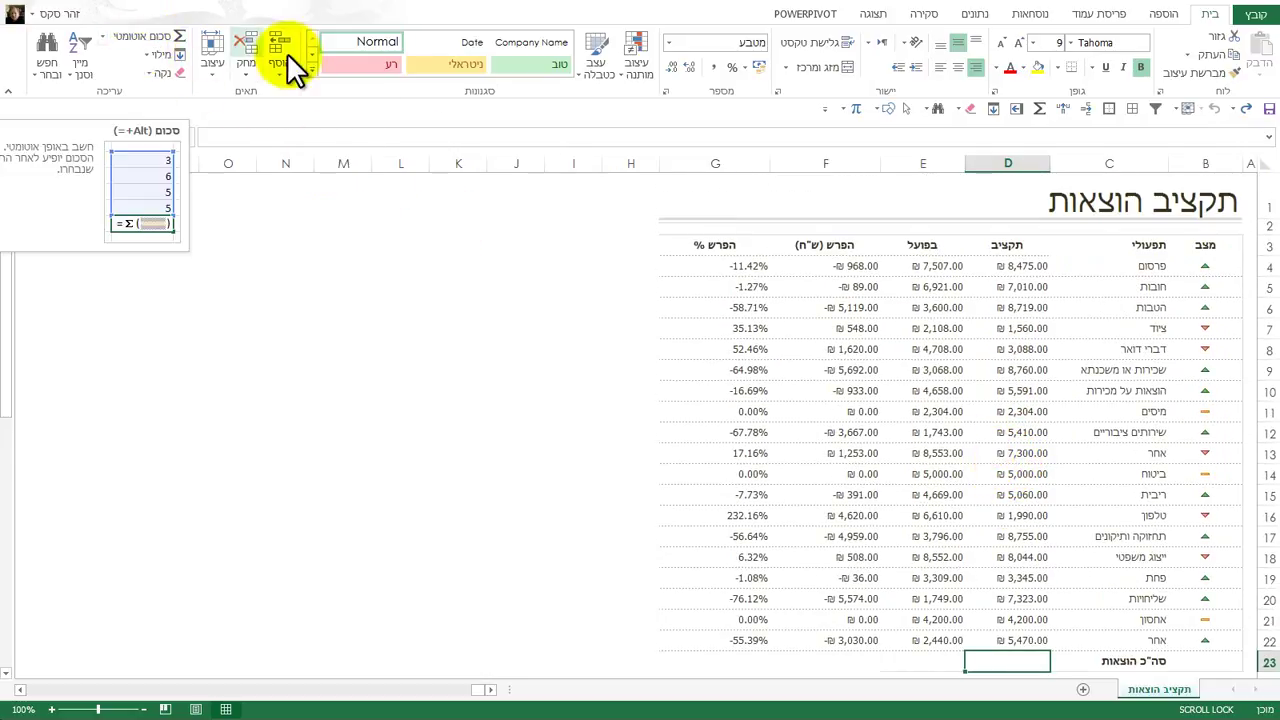
Step: AutoSum the budget column into D23 as =SUM(D4:D22), totalling 107,404.00 ₪
left_click(1030, 16)
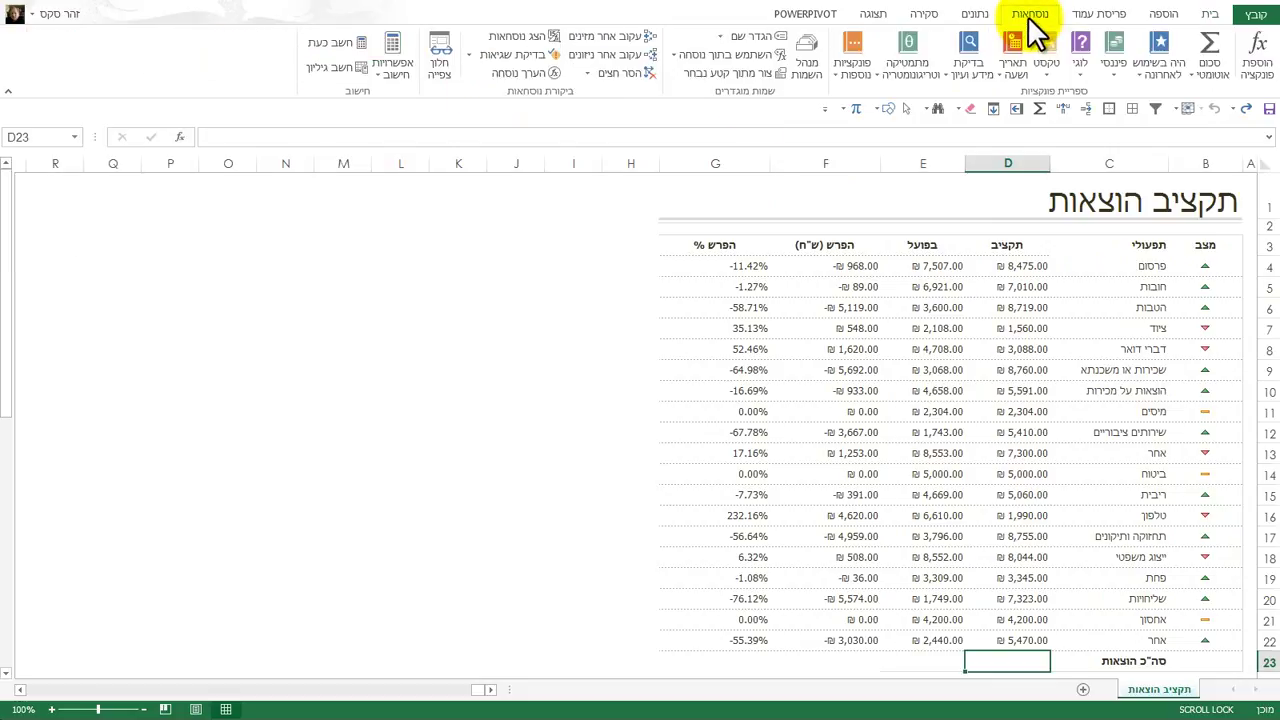
left_click(1213, 52)
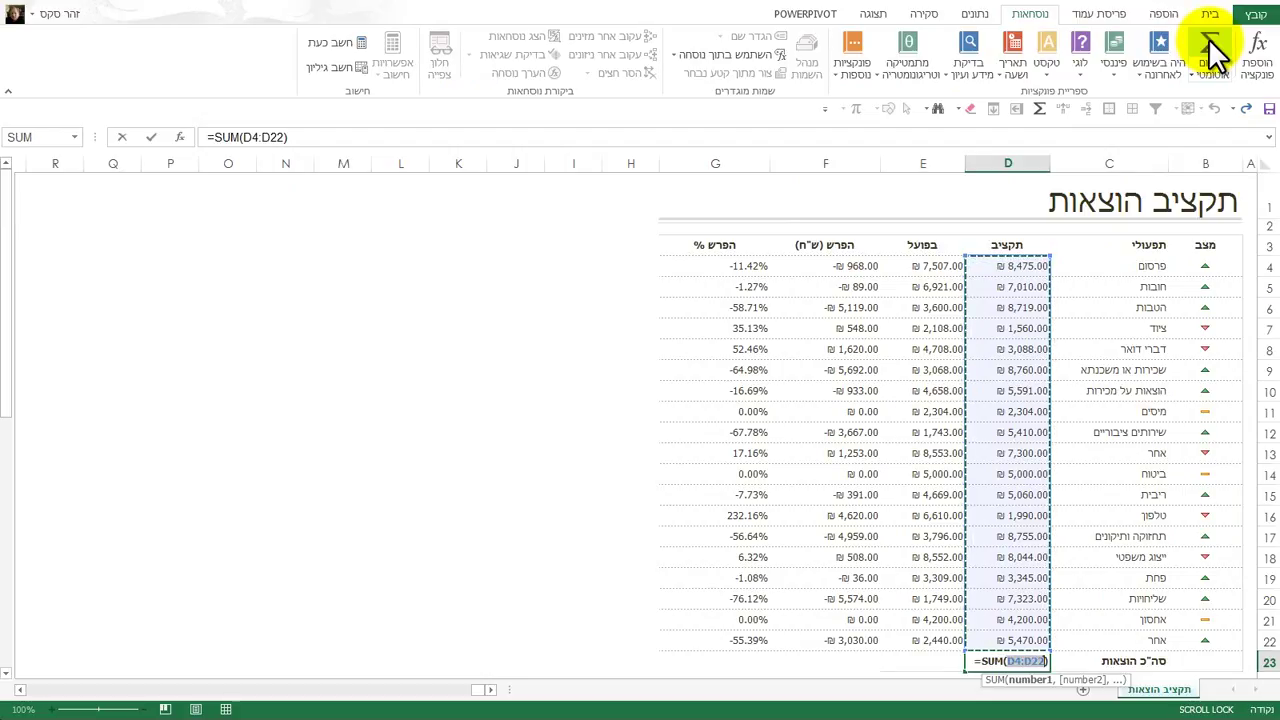
key("Return")
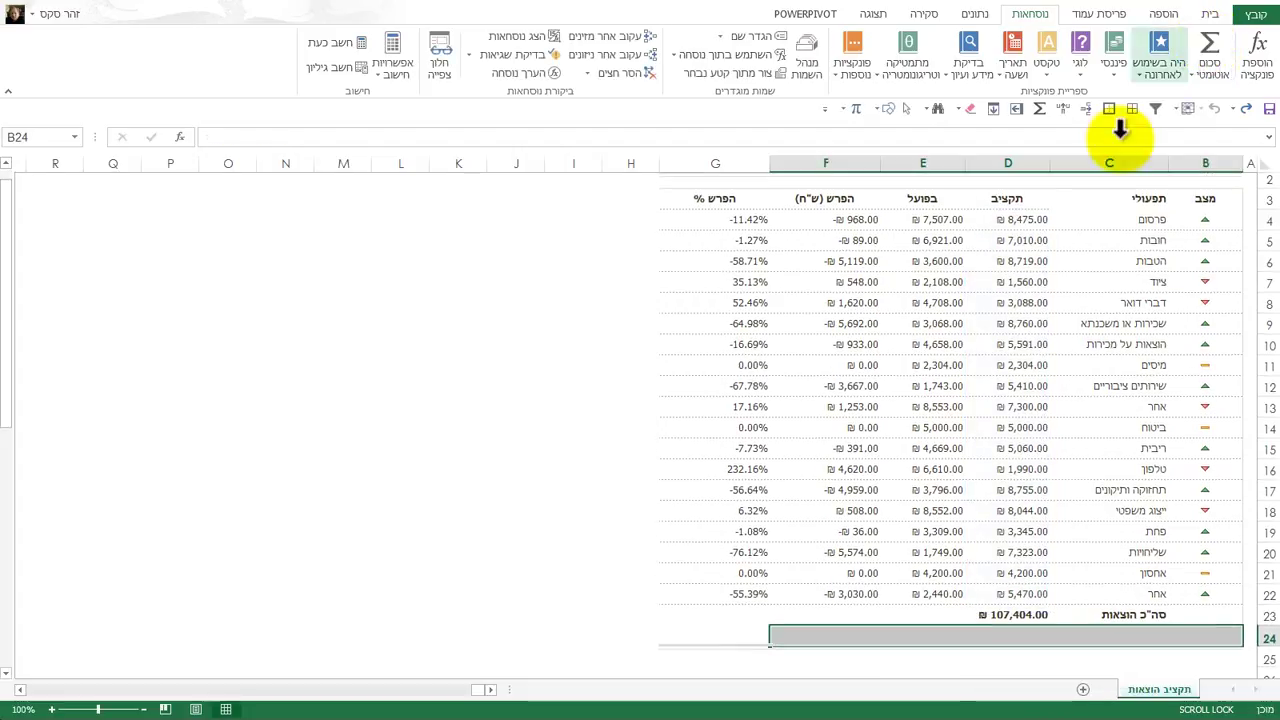
left_click(955, 512)
left_click(1015, 617)
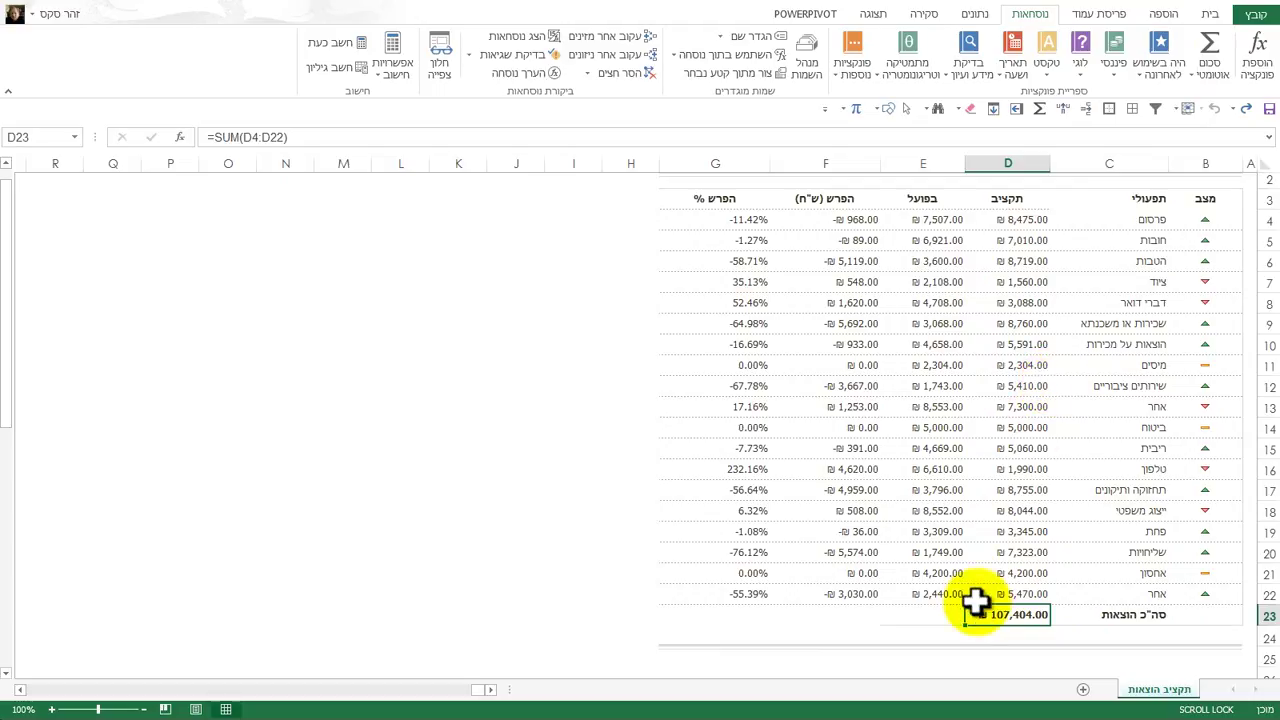
Step: Copy the D23 sum into E23 and F23, giving 85,495.00 ₪ and -21,909.00 ₪
left_click_drag(963, 627, 963, 627)
left_click_drag(792, 630, 790, 632)
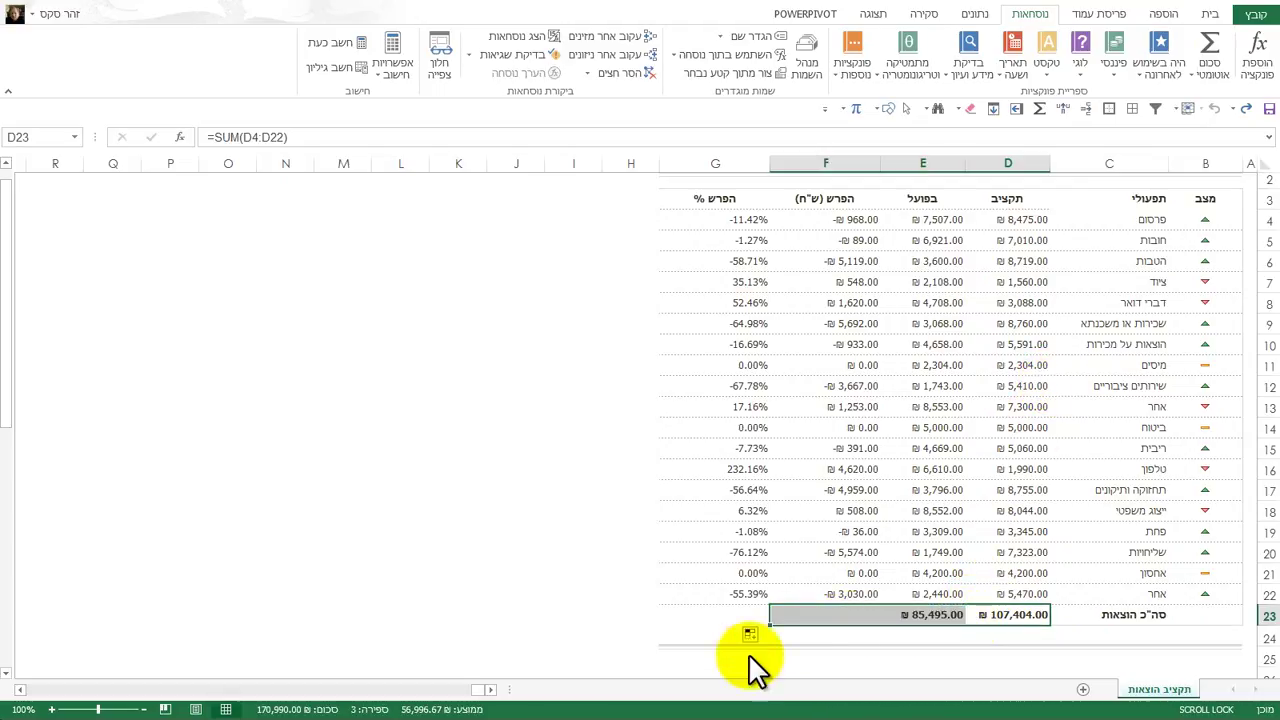
left_click(495, 515)
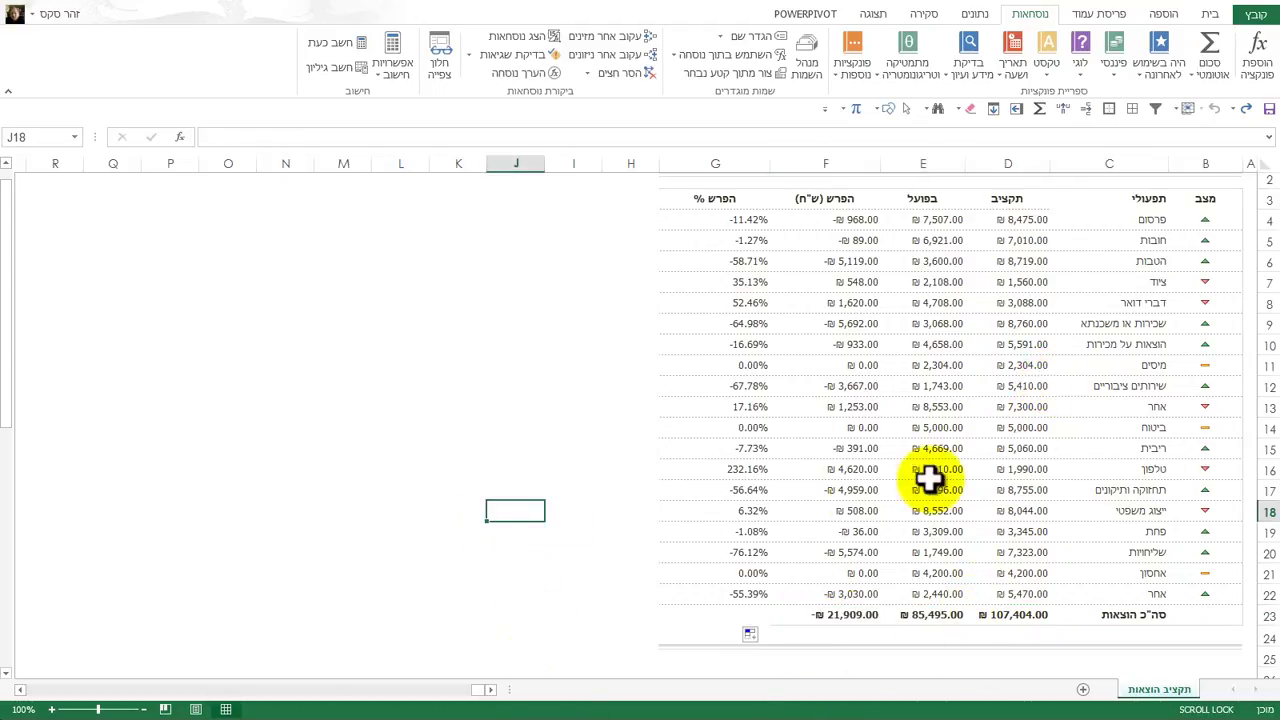
Step: Extend the difference % formula into G23 as =F23/D23, showing -20.40%
left_click(743, 613)
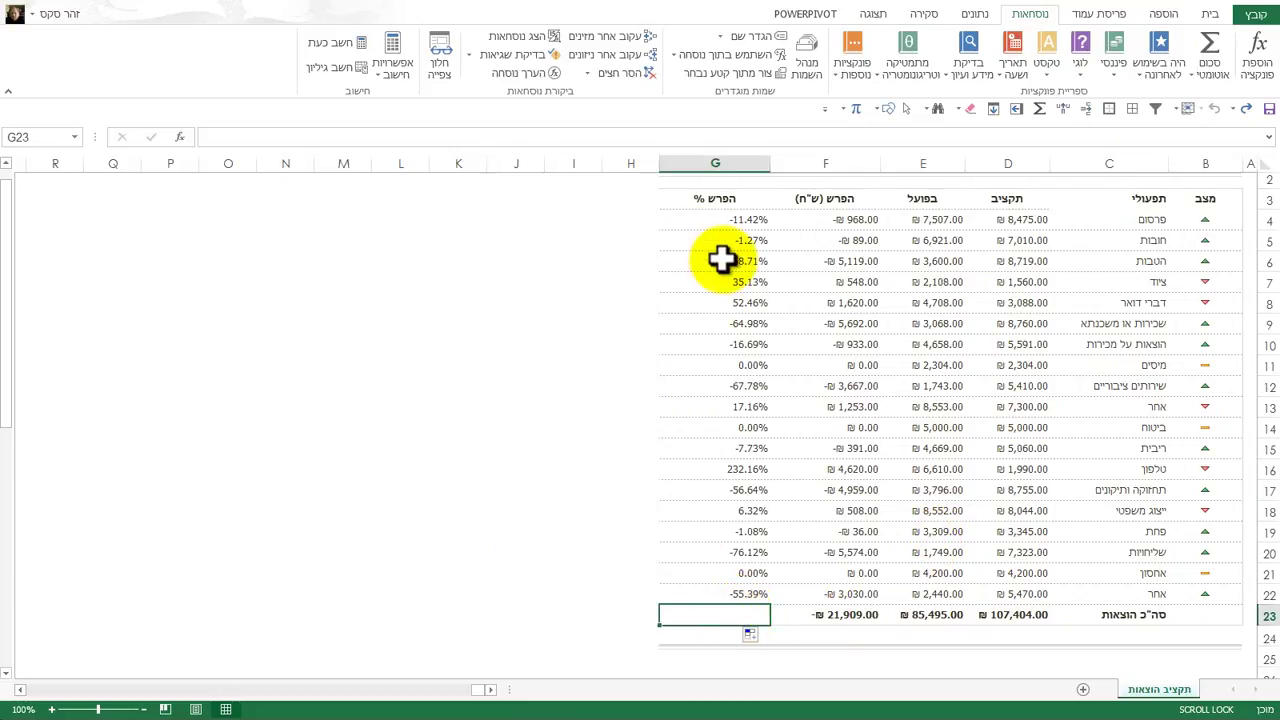
left_click(709, 593)
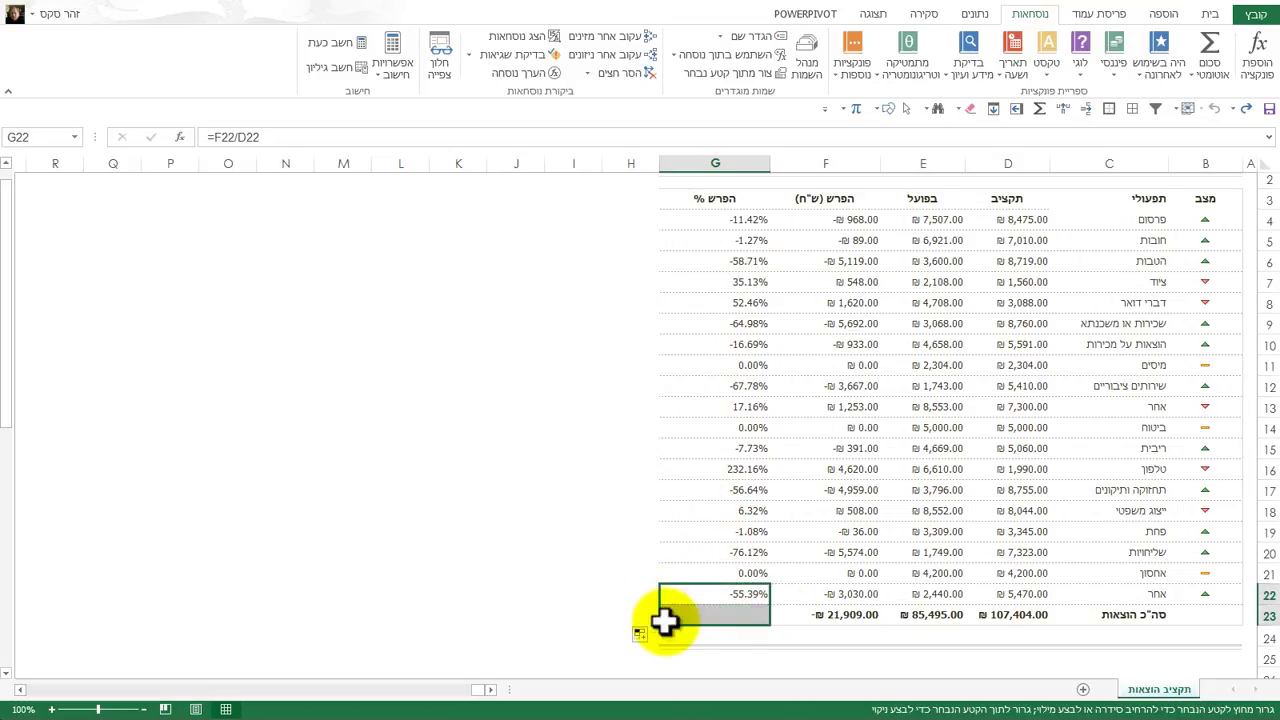
left_click_drag(665, 614, 664, 619)
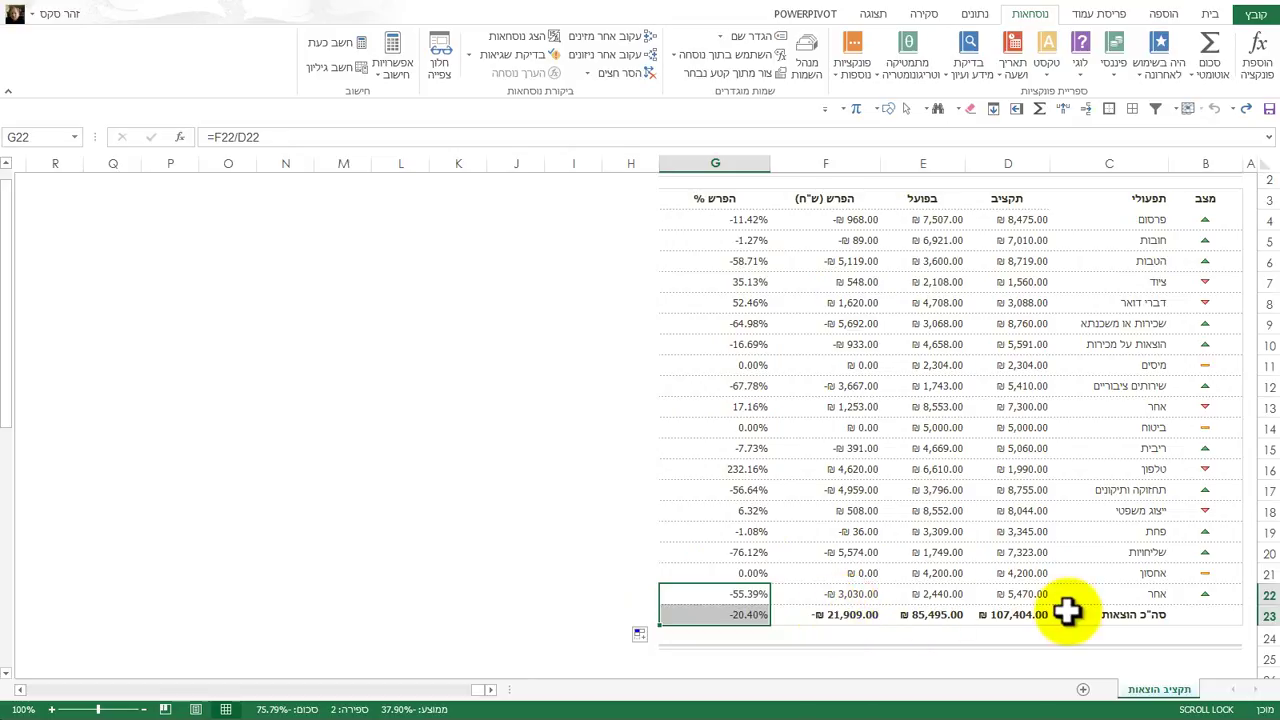
left_click(712, 614)
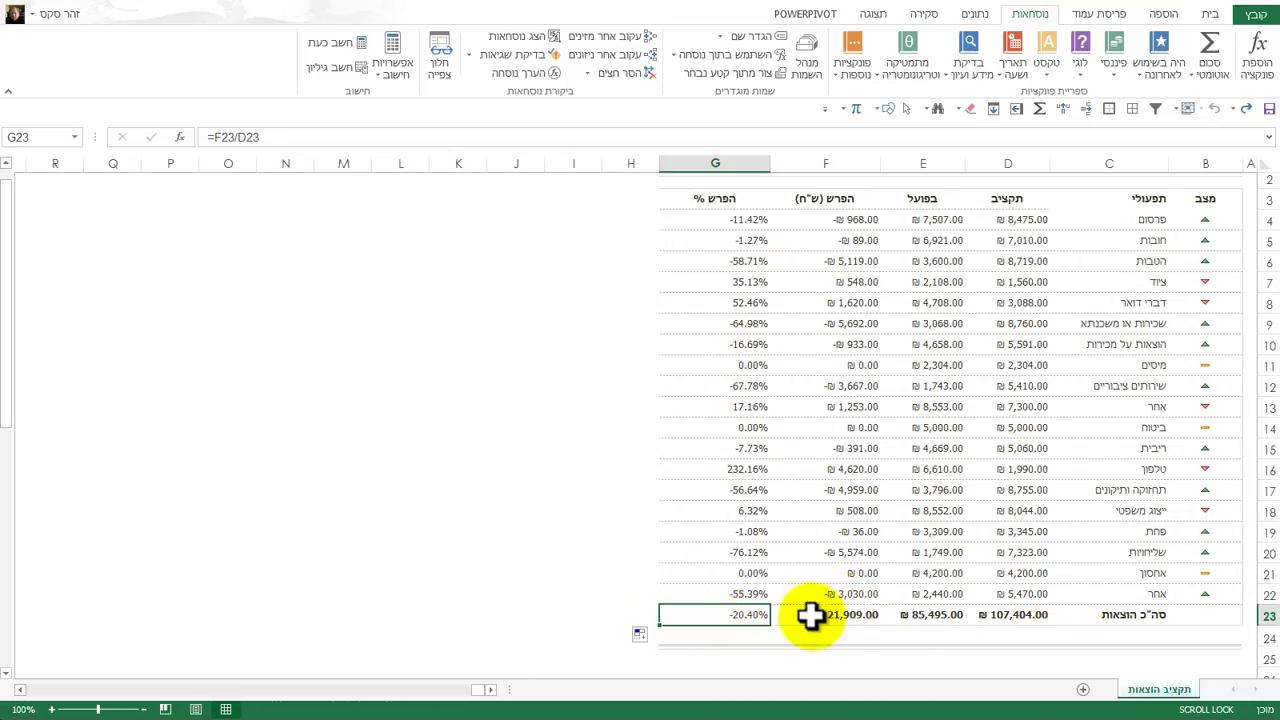